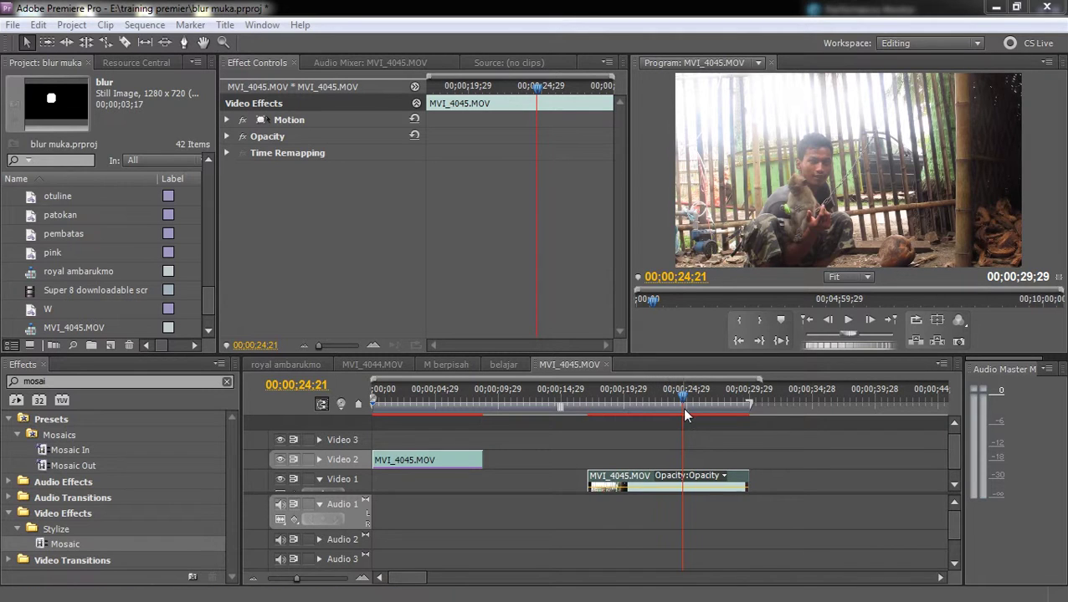
Jump to 00;00;18;05 and enlarge the Program monitor for a bigger preview.
click(601, 402)
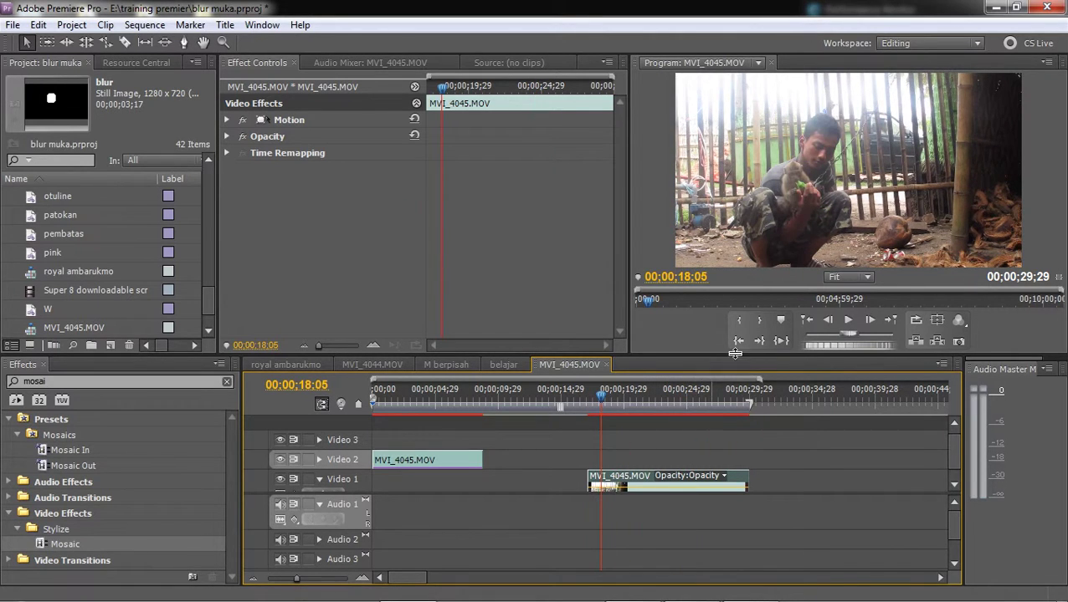
drag(734, 353, 733, 361)
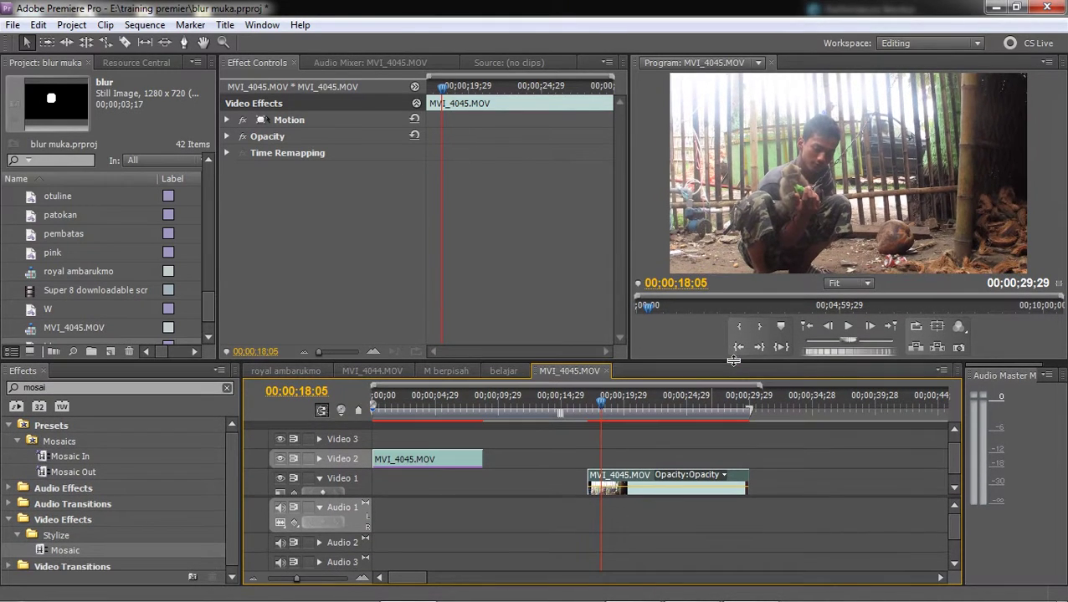
scroll(959, 465, down, 1)
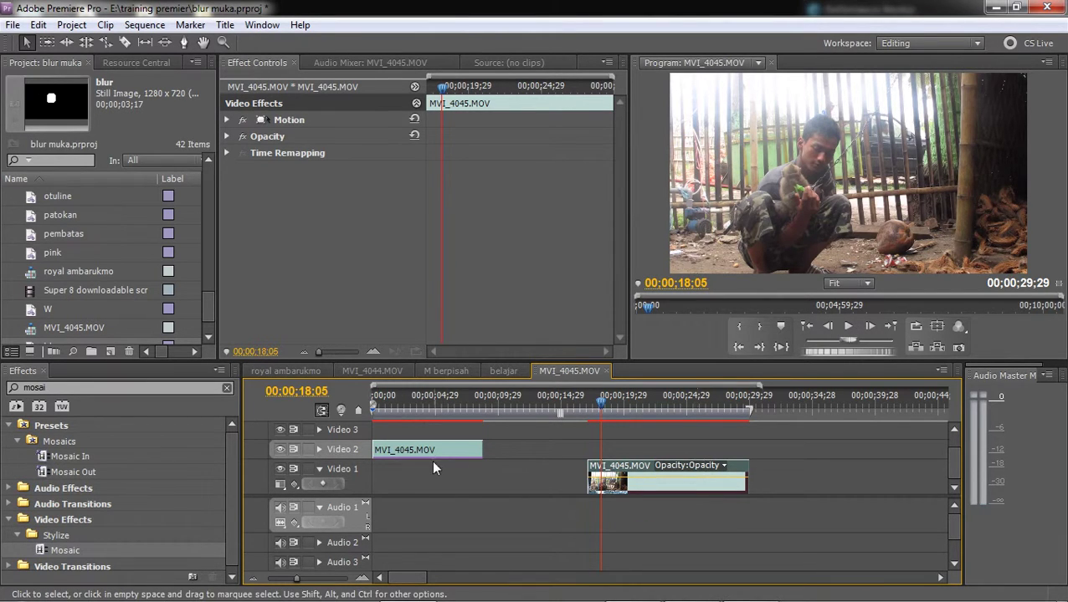
Duplicate the clip onto Video 2 and apply Mosaic to the copy.
drag(619, 478, 620, 452)
click(621, 415)
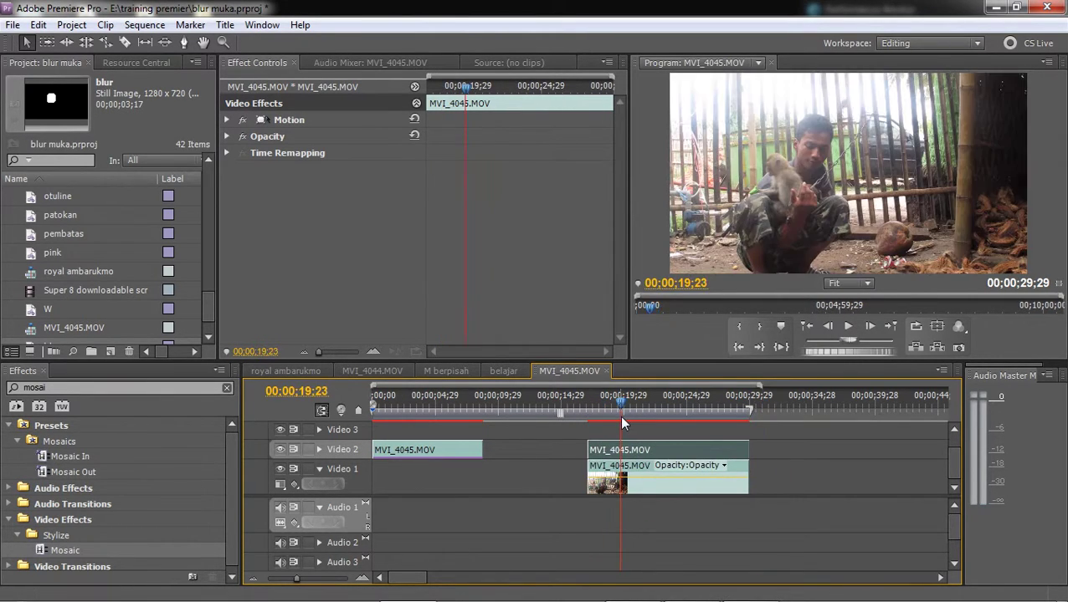
key(shift+7)
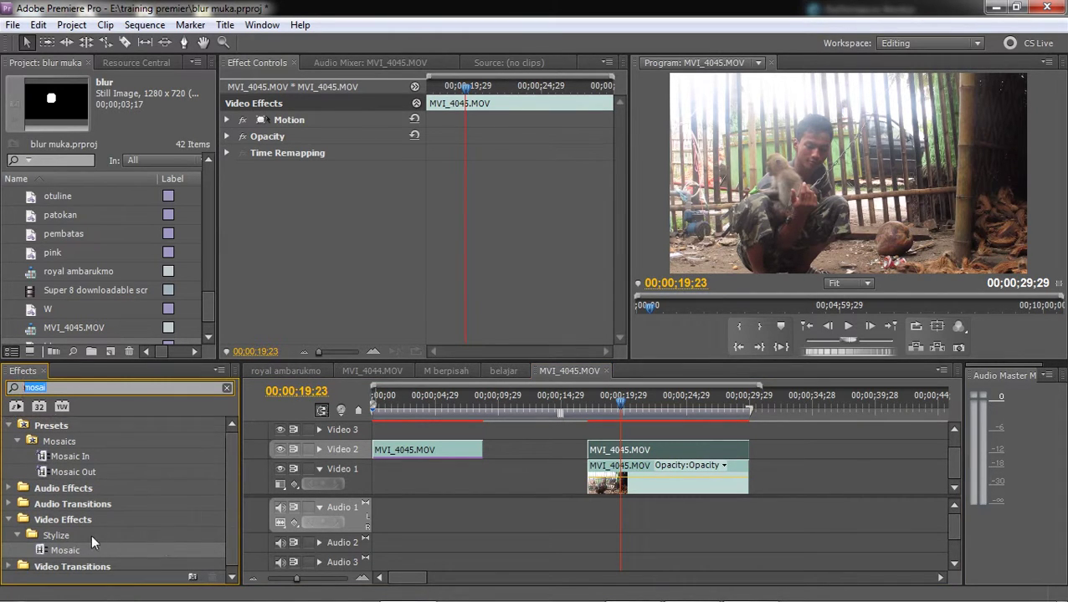
drag(44, 549, 623, 459)
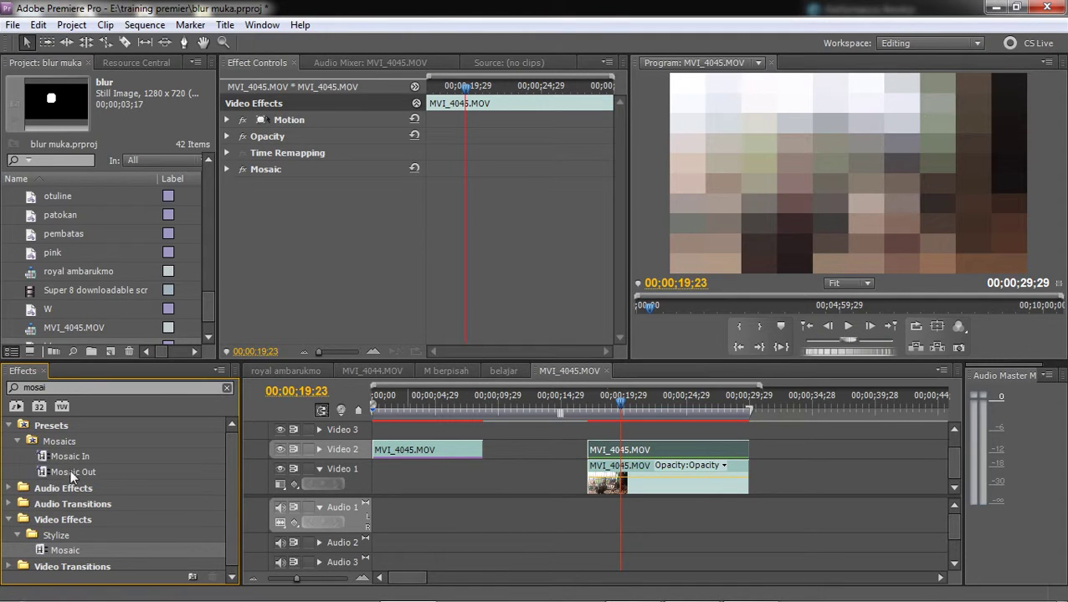
Add Gaussian Blur and Track Matte Key to the Video 2 clip.
click(14, 387)
text(gaus)
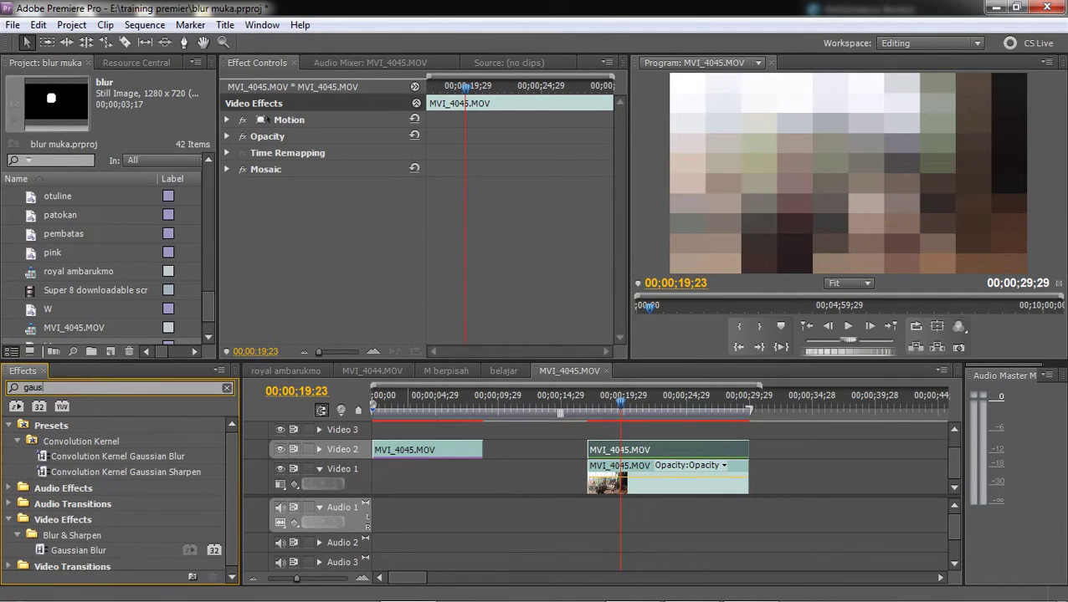
drag(77, 550, 689, 460)
click(14, 388)
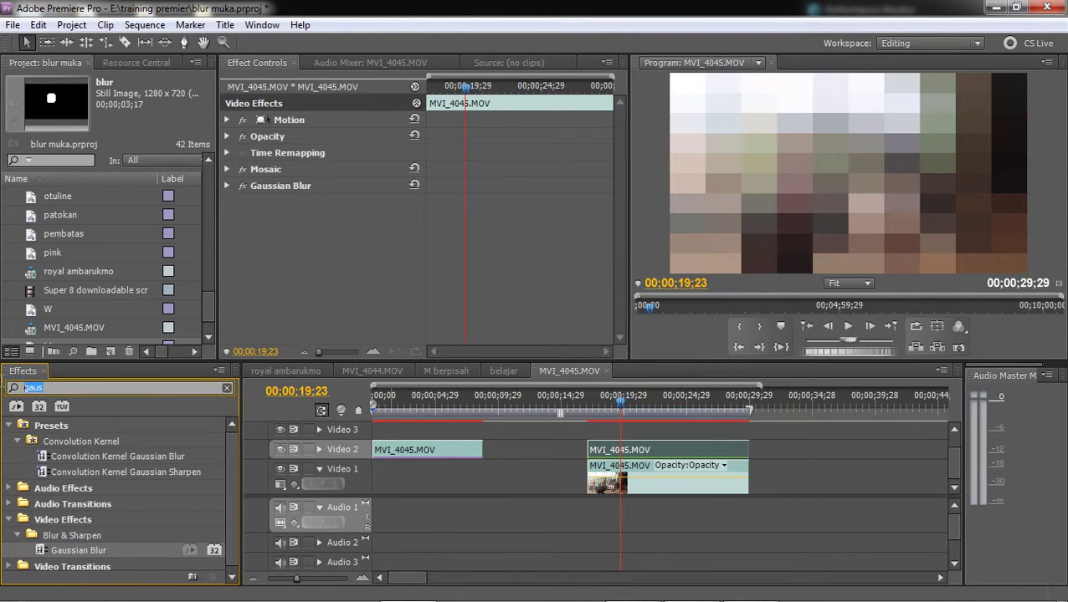
text(trac)
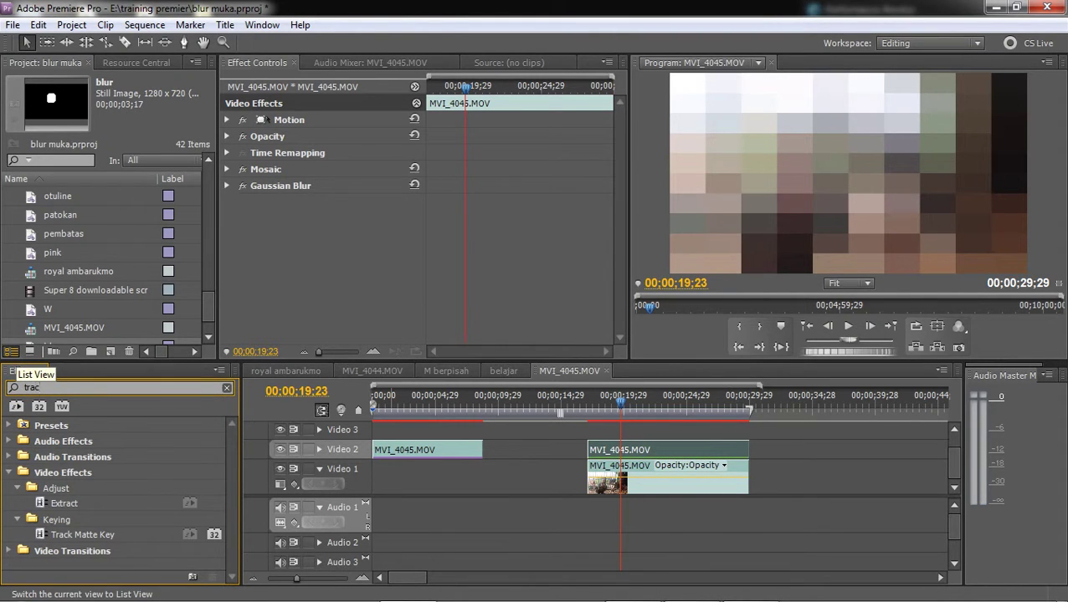
drag(75, 534, 658, 450)
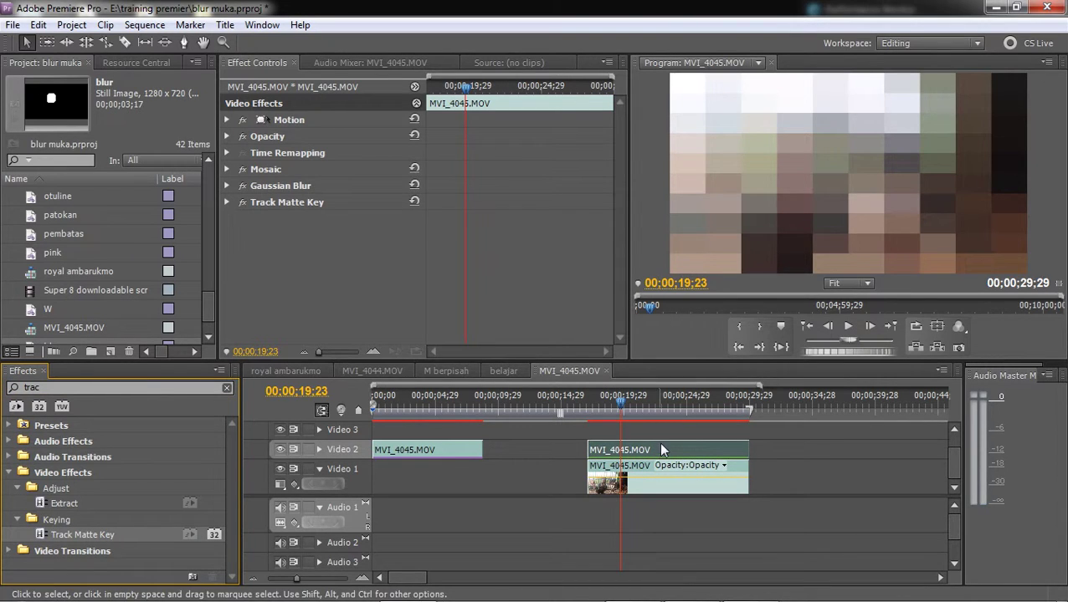
Move Gaussian Blur below Track Matte Key in Effect Controls.
click(288, 189)
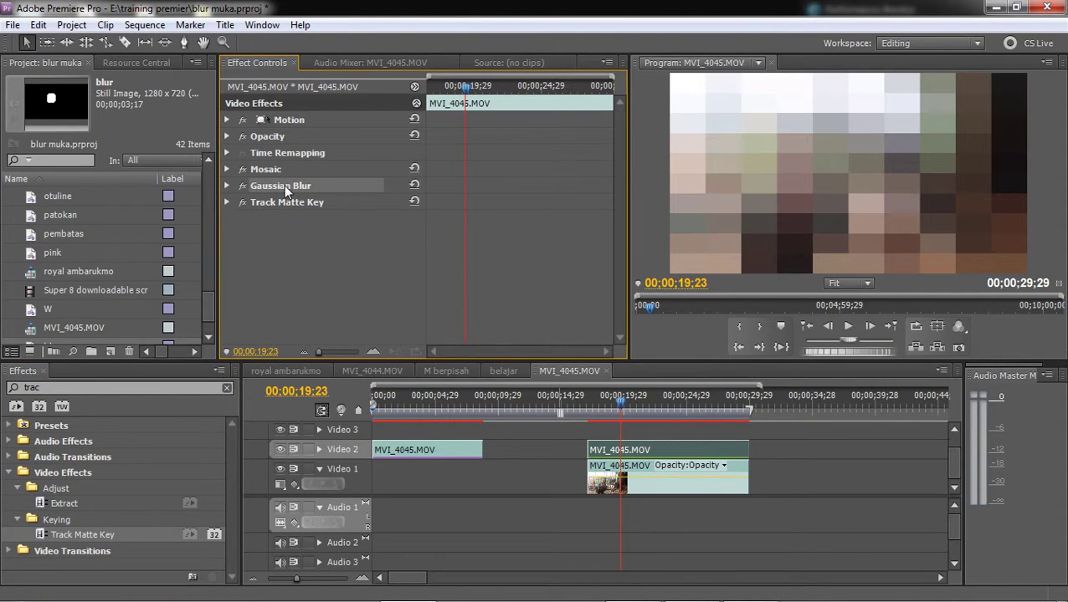
drag(284, 184, 289, 266)
click(271, 169)
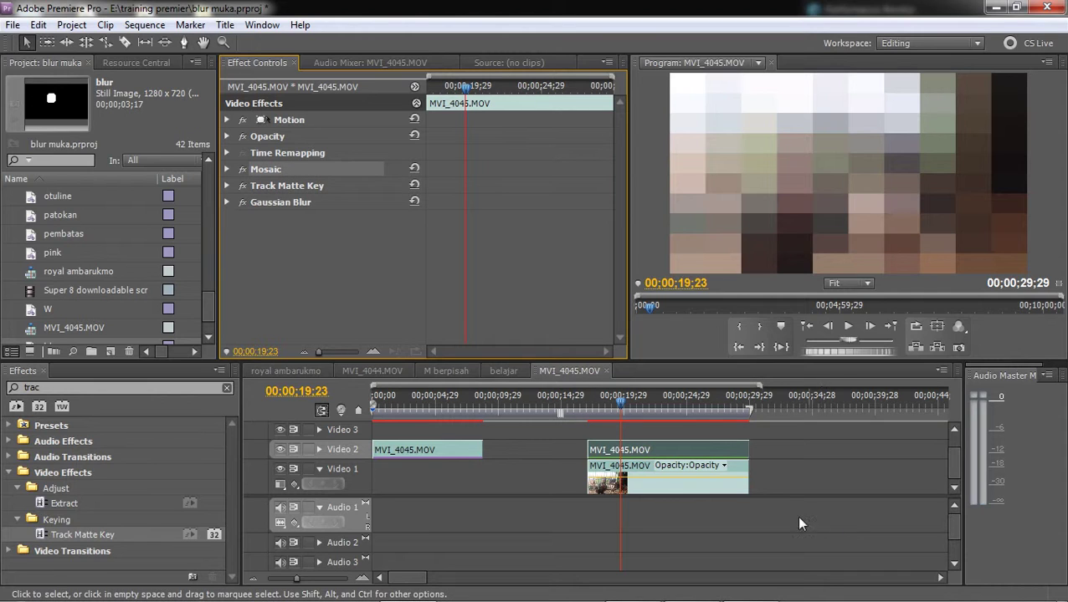
Hide Video 2, then at 00;00;18;21 create a new title named 'daerah sensor'.
click(280, 451)
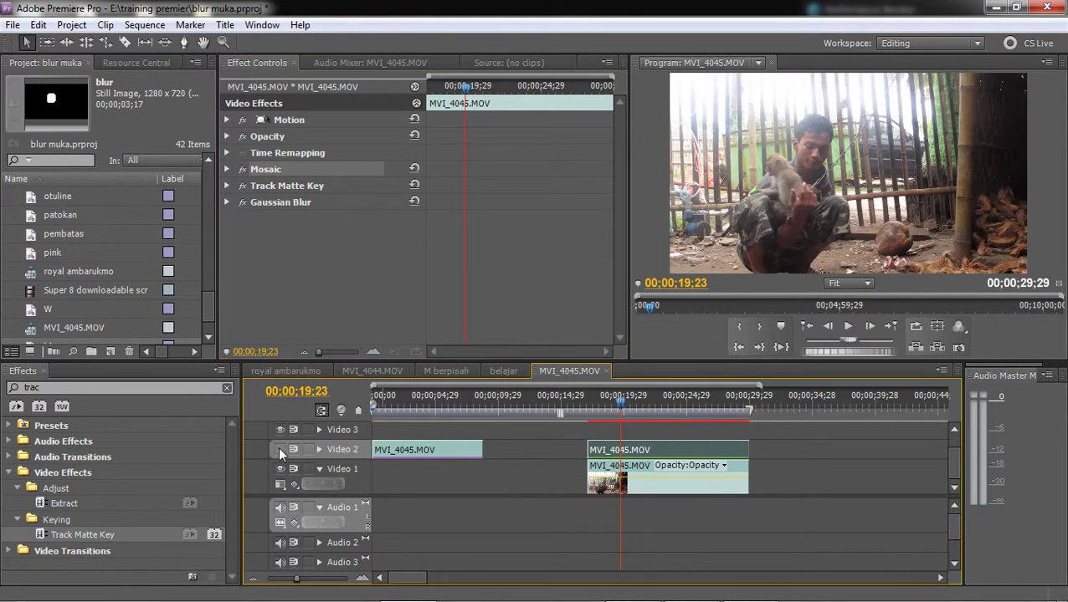
drag(613, 418, 607, 430)
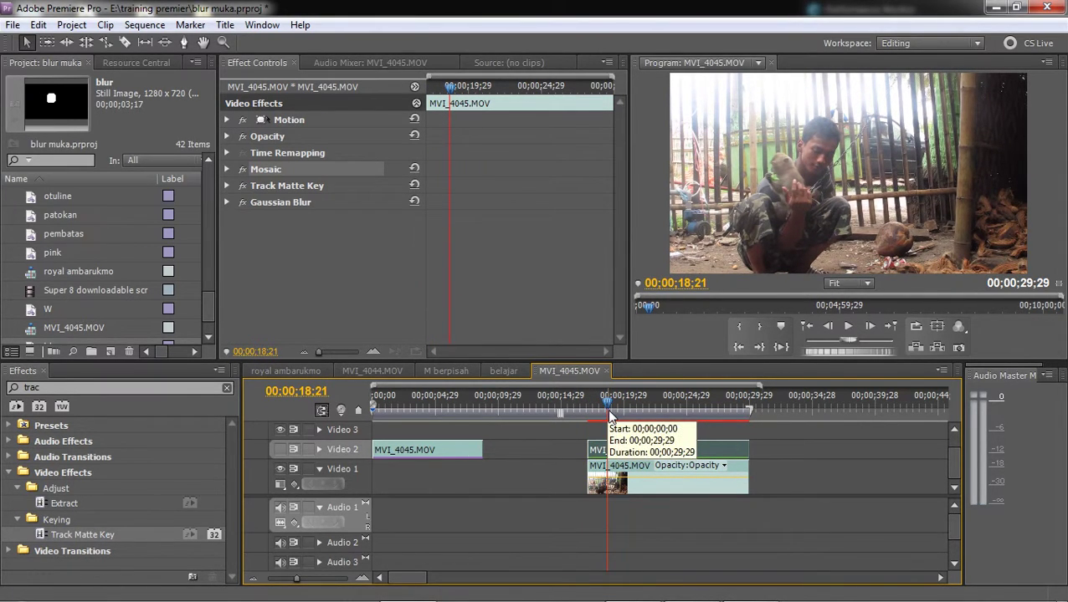
key(ctrl+t)
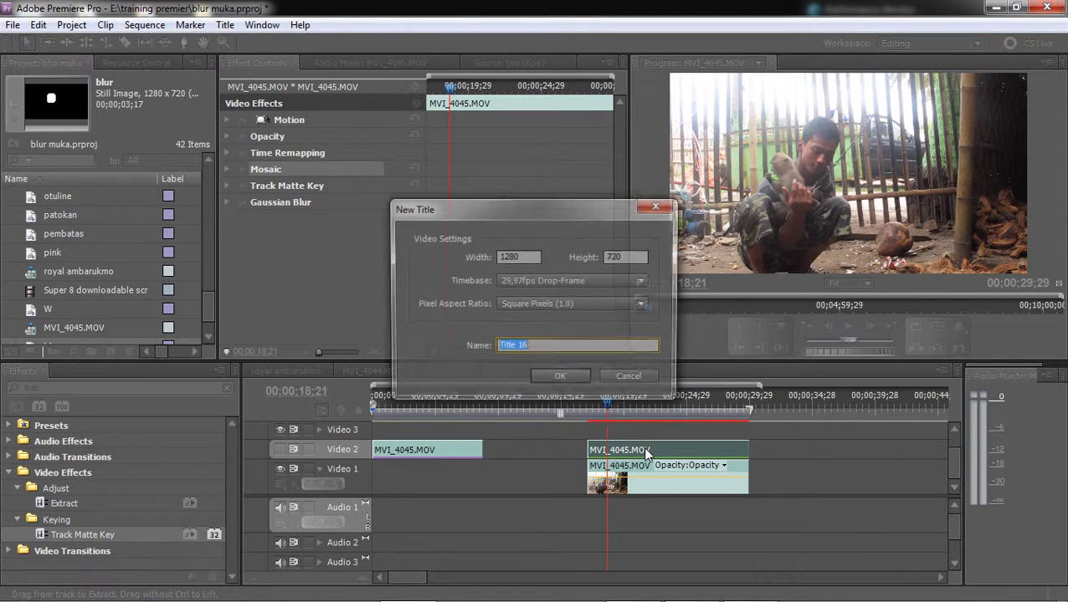
text(daerah sensor)
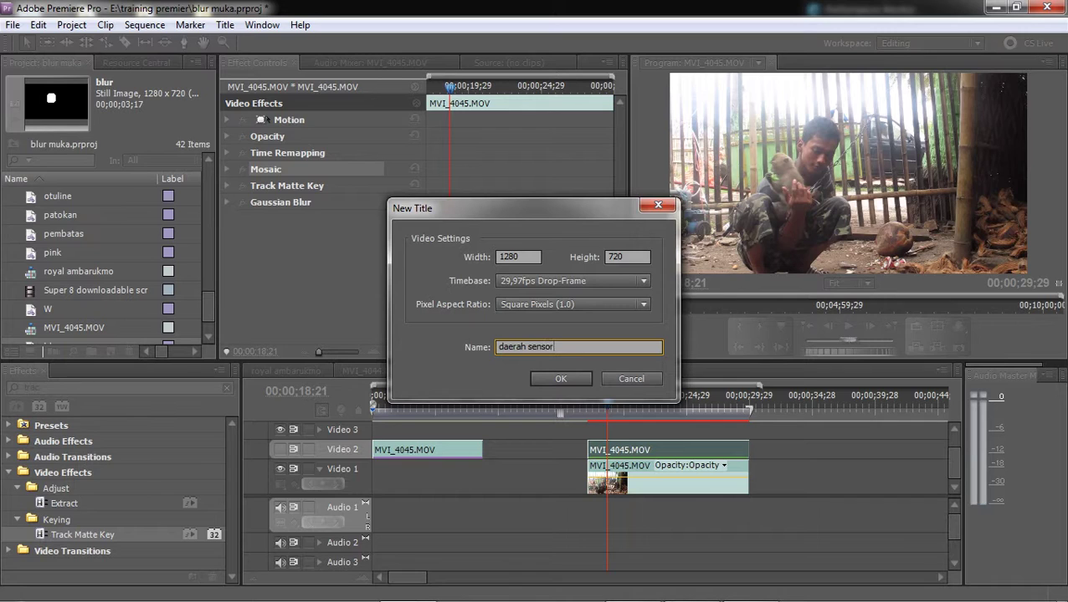
key(Return)
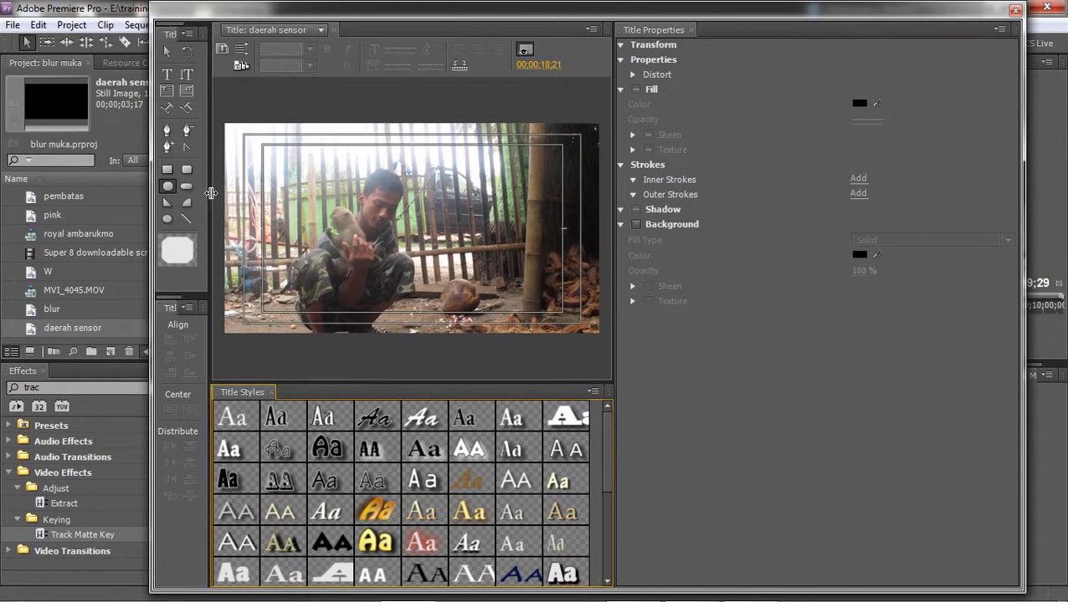
Draw an ellipse over the man's face and position it to cover the face.
click(167, 219)
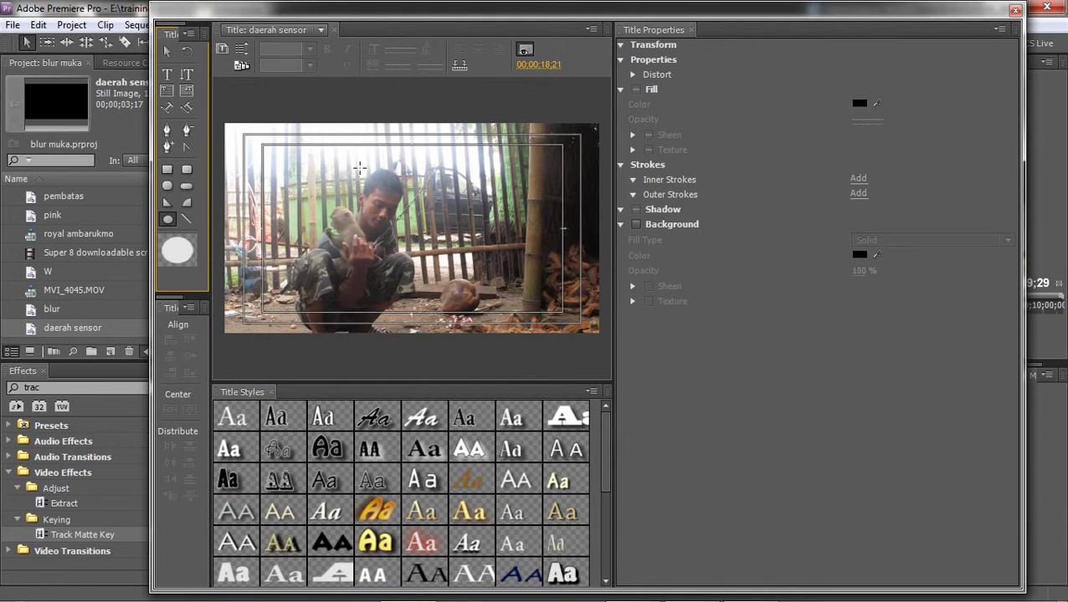
drag(359, 169, 413, 236)
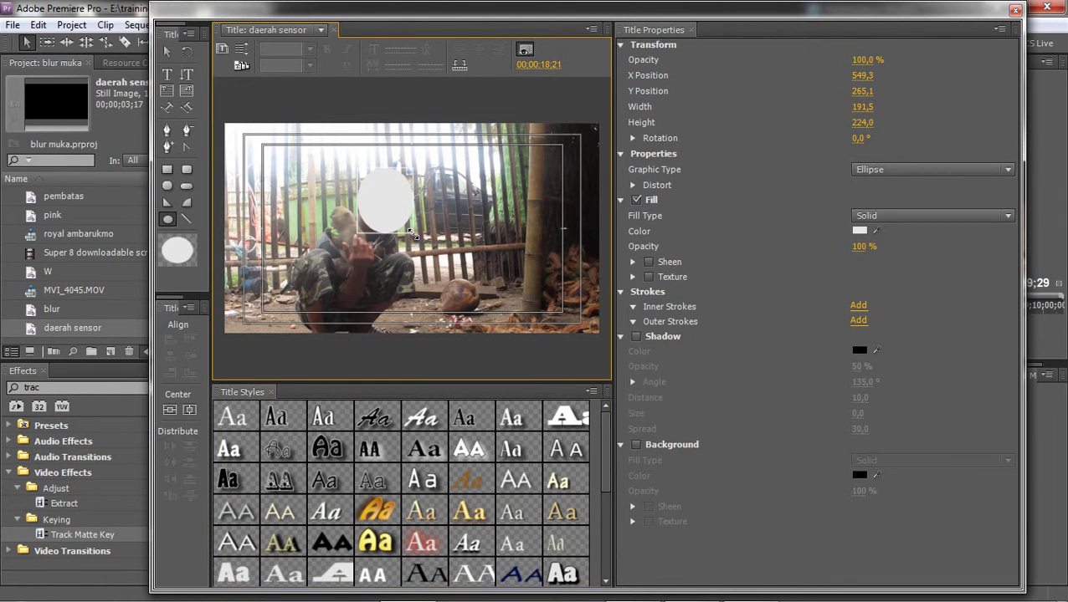
key(v)
drag(387, 222, 383, 223)
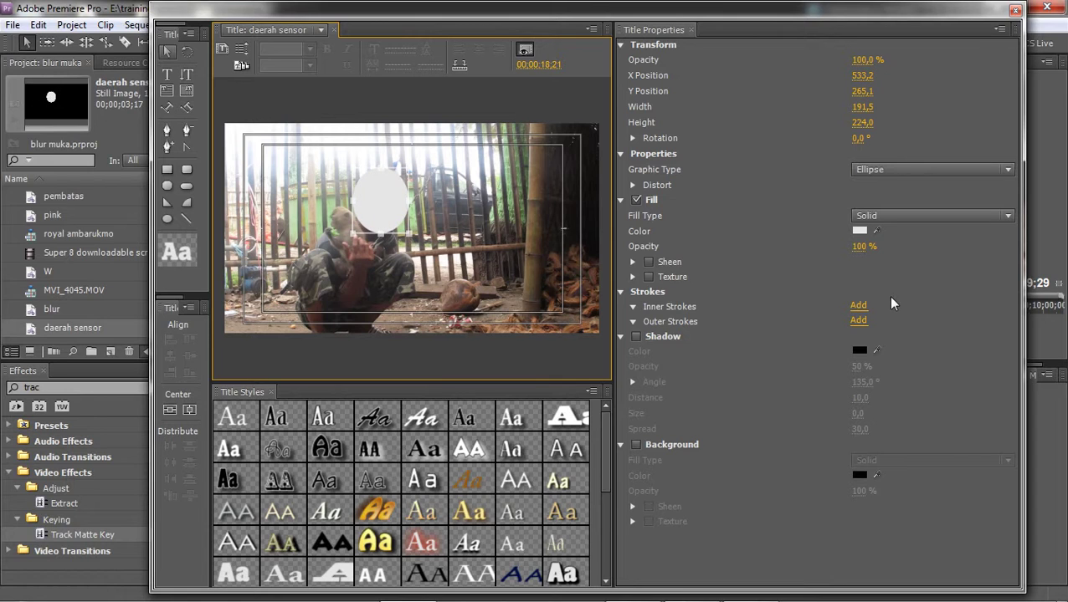
Fill the ellipse with pure white and close the title designer.
click(859, 231)
click(620, 273)
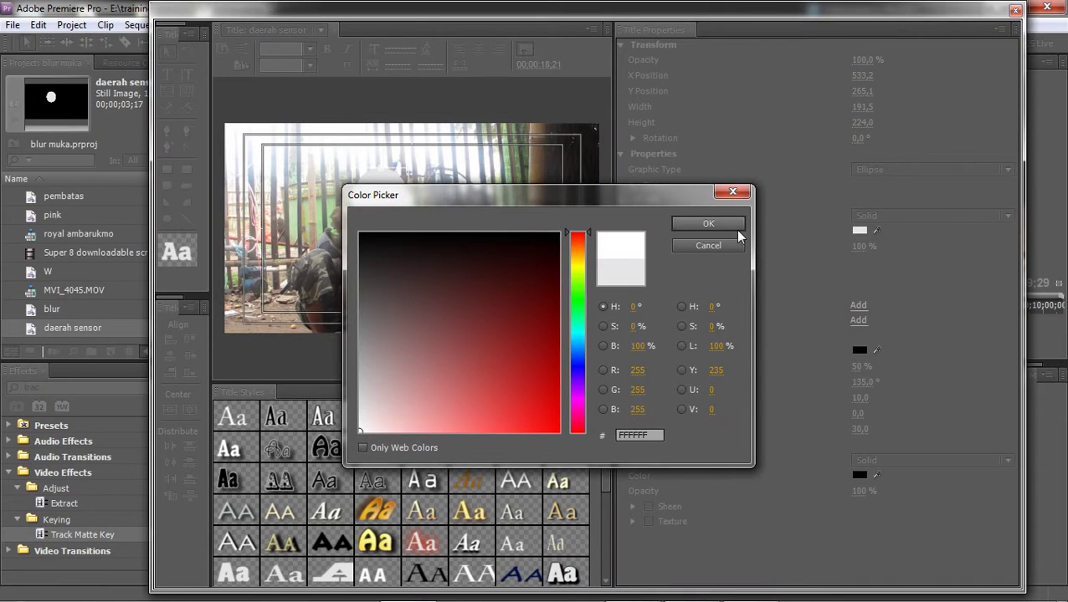
click(735, 226)
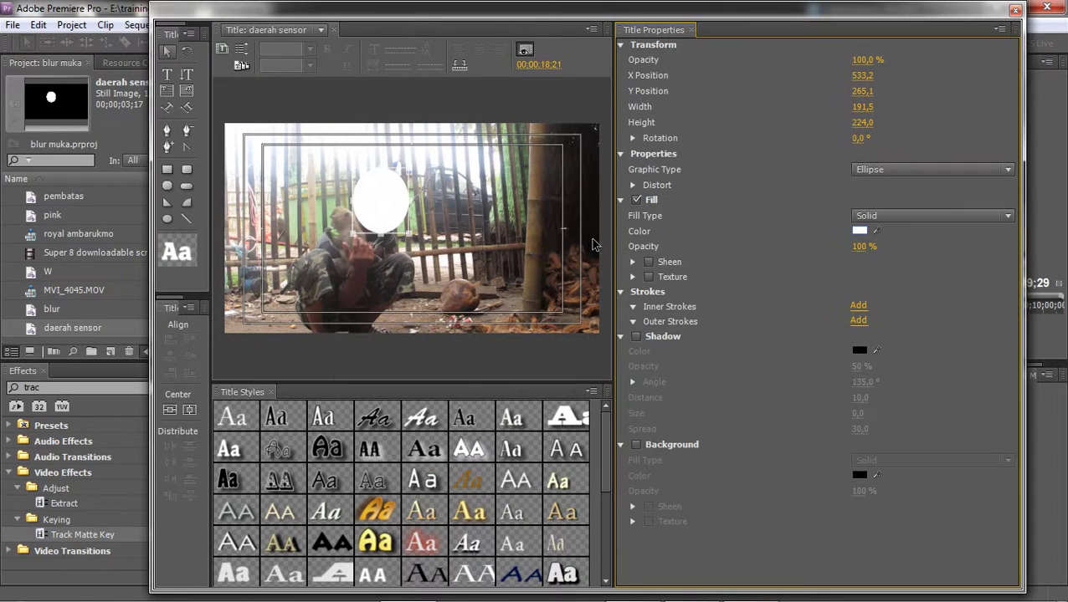
click(1015, 12)
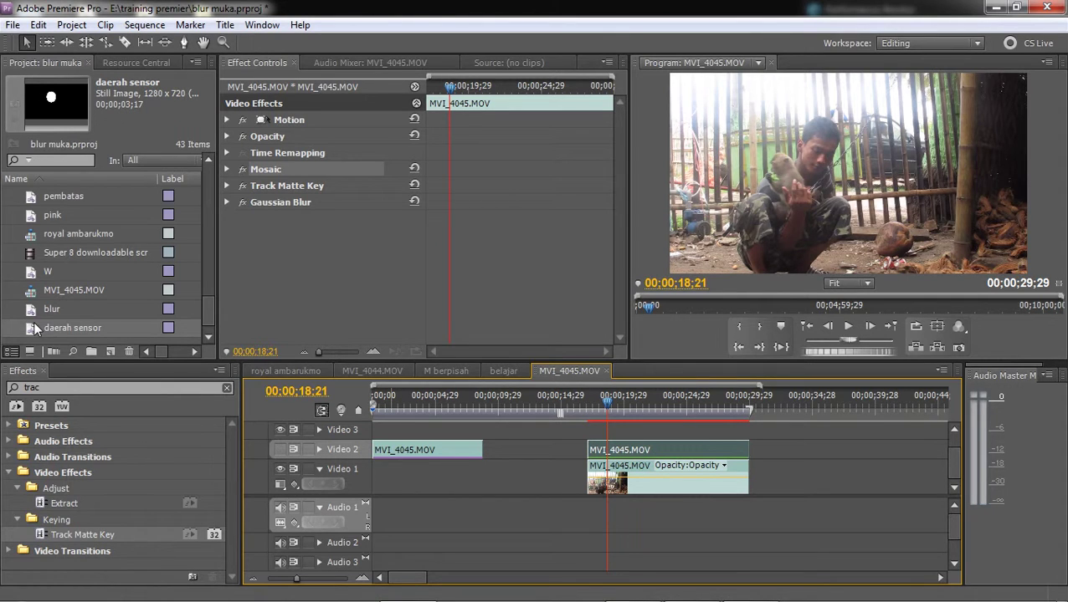
Place the daerah sensor title on Video 3, trimmed to the clip's length.
mouse_move(37, 328)
mouse_down()
mouse_move(583, 432)
mouse_move(746, 431)
mouse_up()
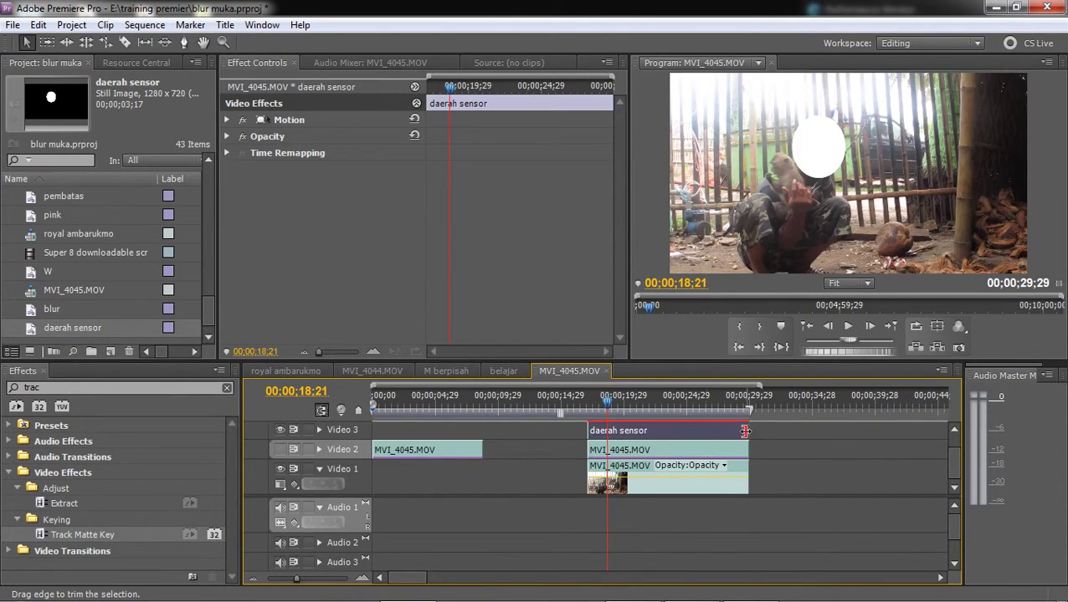
drag(598, 401, 613, 424)
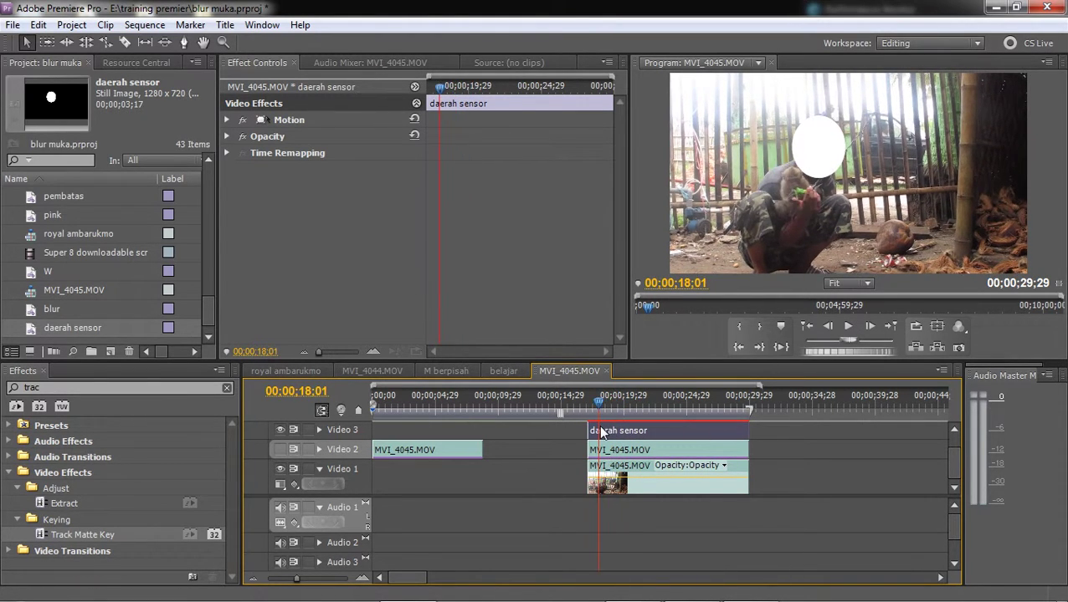
drag(613, 427, 606, 416)
Show Video 2 again and set its Track Matte Key matte to Video 3.
click(624, 453)
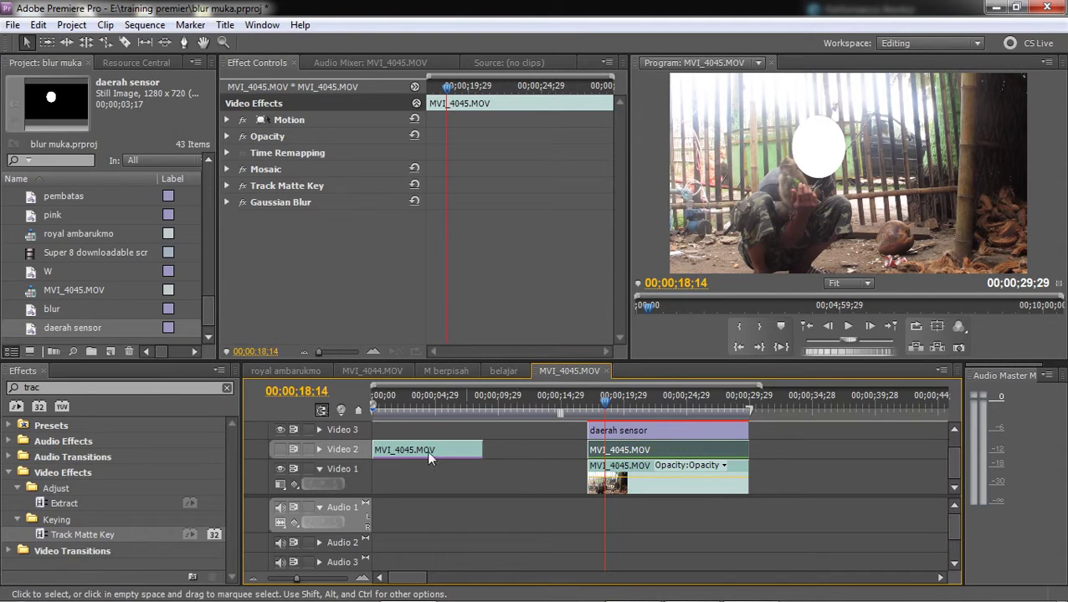
click(281, 450)
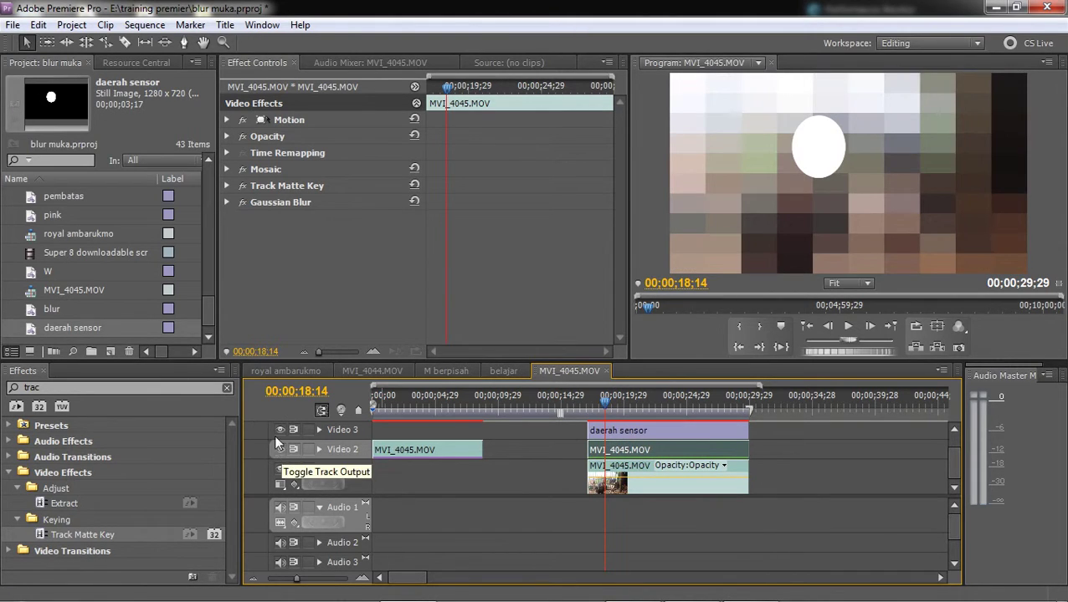
click(226, 185)
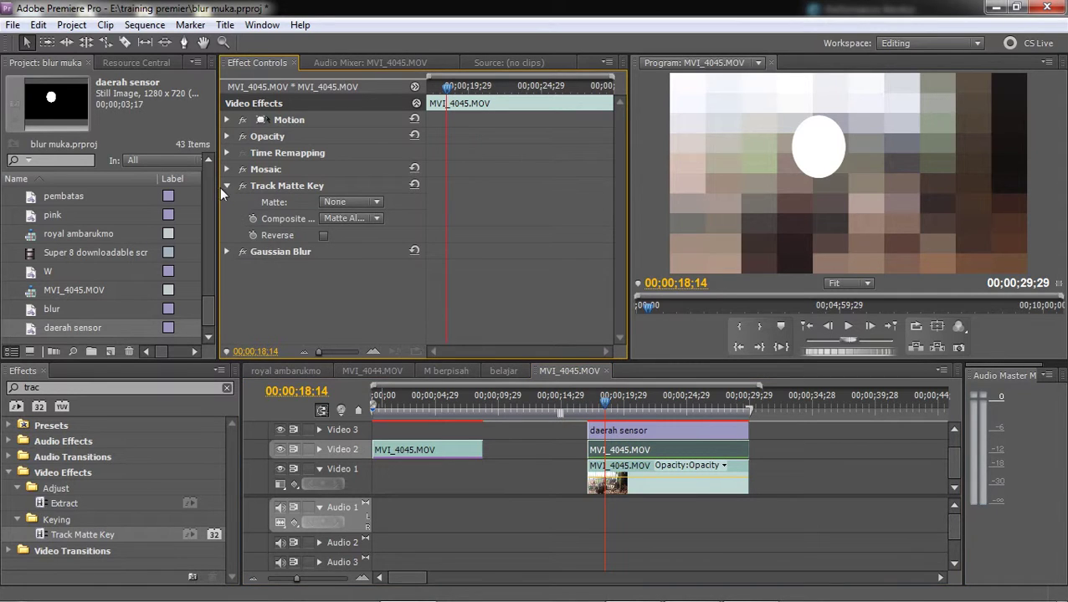
click(338, 202)
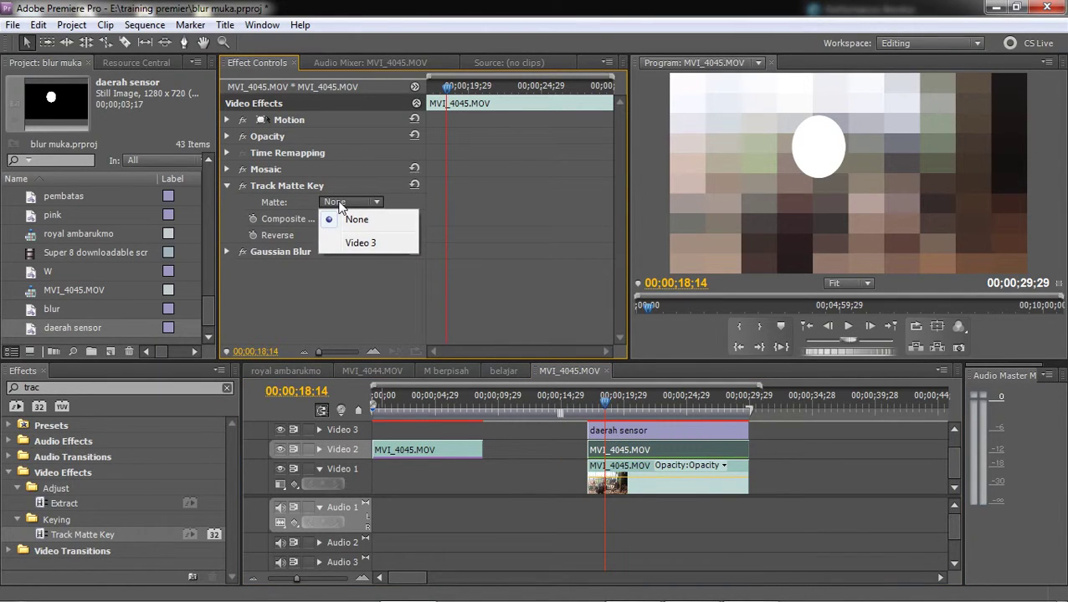
click(350, 244)
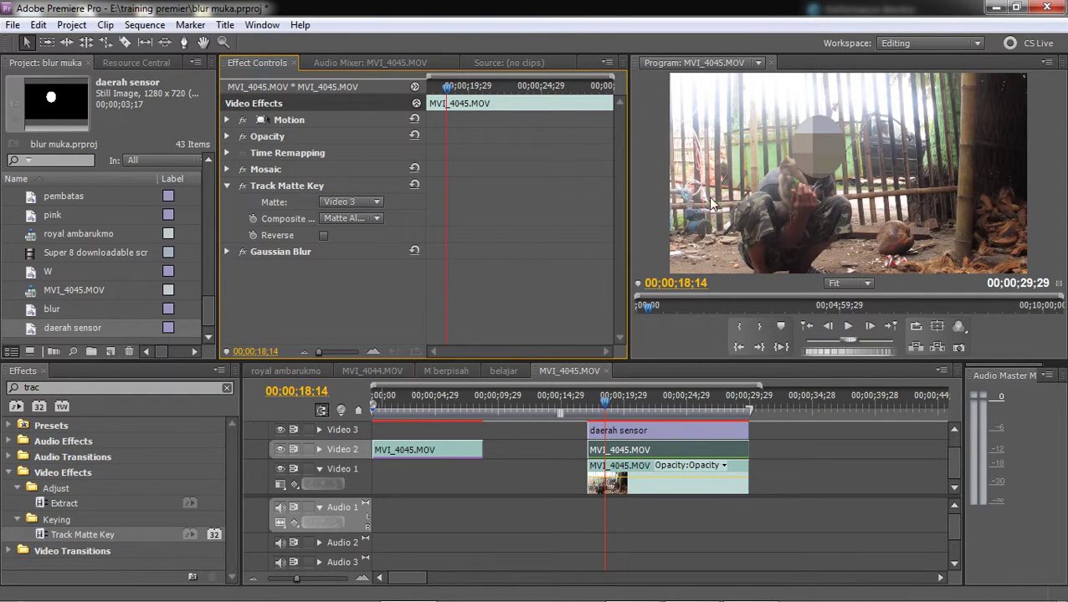
click(227, 169)
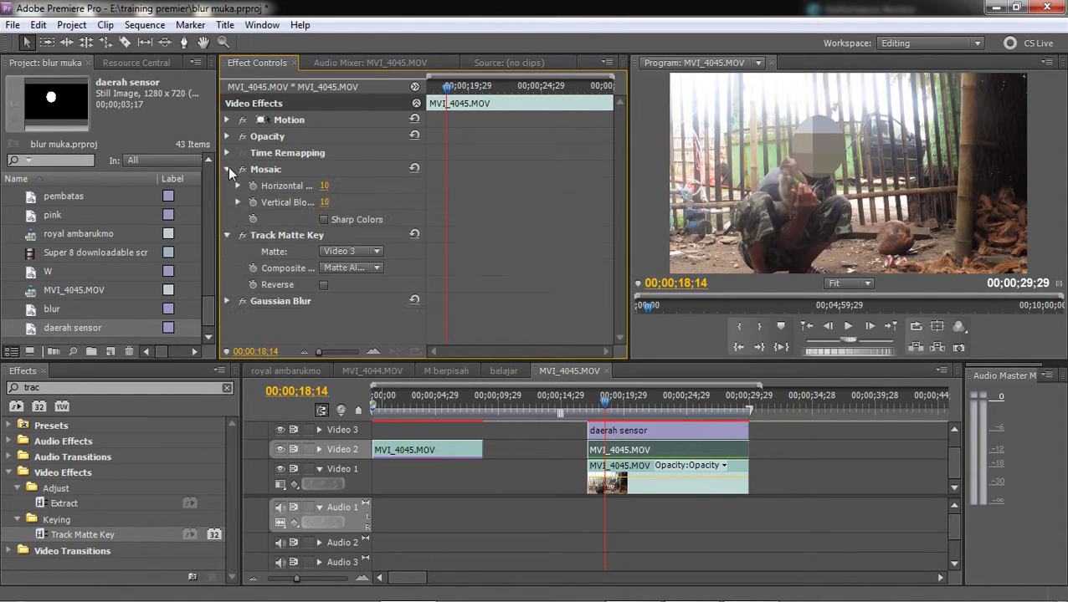
Try Mosaic block counts: 39 horizontal, then 78 and 41 vertical.
click(227, 302)
scroll(381, 306, down, 1)
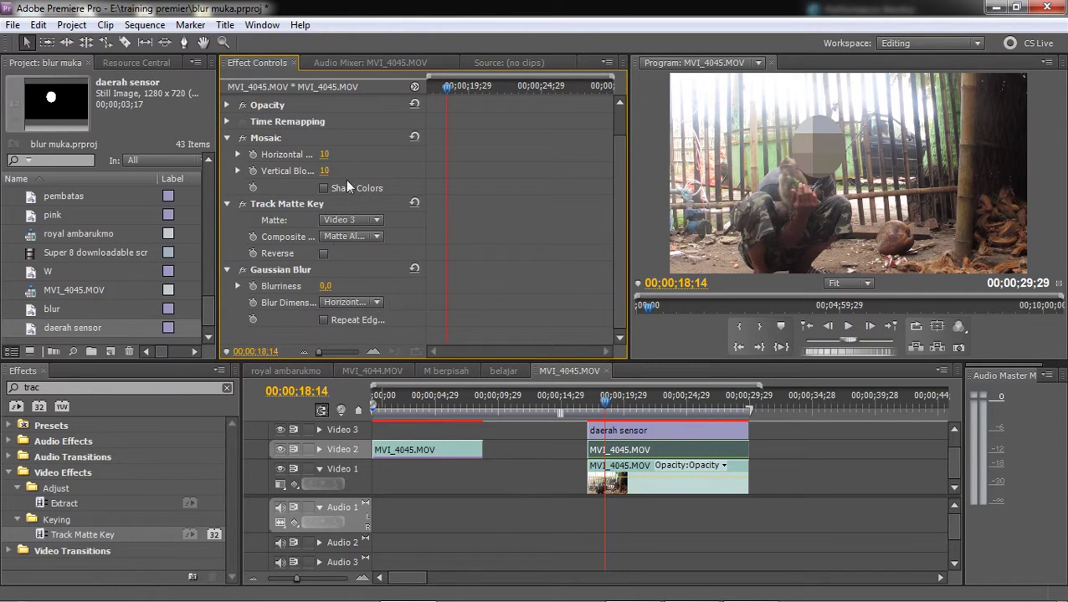
drag(326, 155, 350, 155)
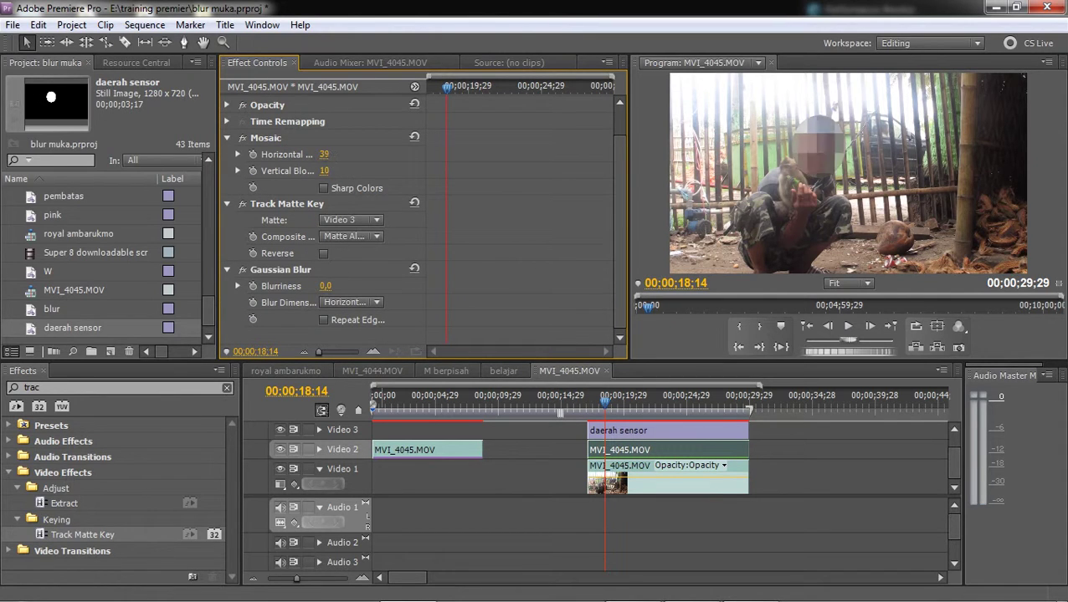
click(324, 171)
text(78)
key(Return)
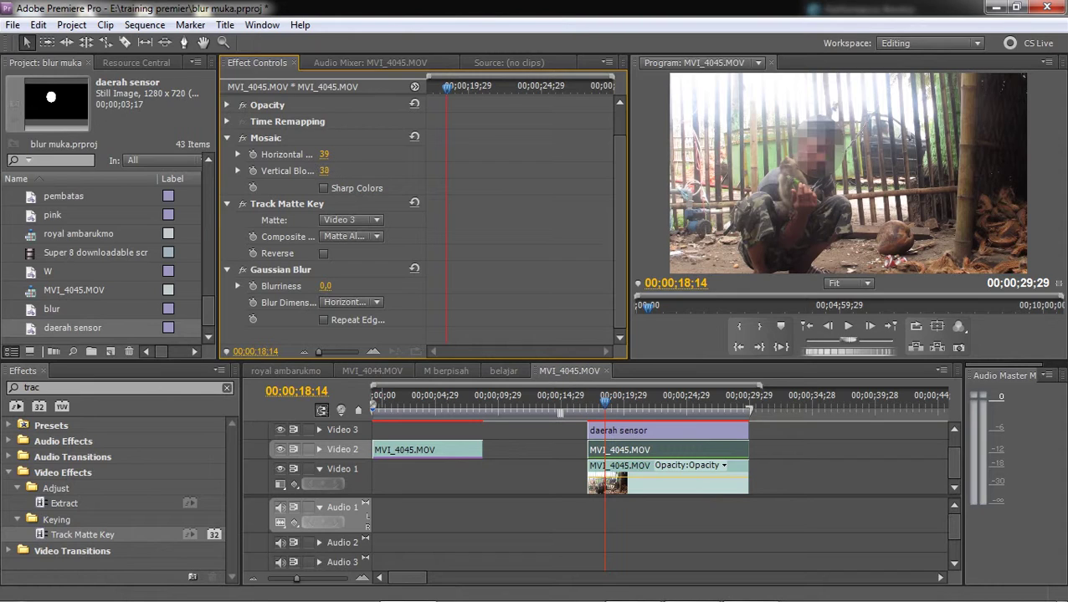
drag(324, 171, 293, 171)
Set Gaussian Blur Blurriness to 10.0.
mouse_move(325, 286)
mouse_down()
mouse_move(380, 286)
mouse_move(318, 286)
mouse_up()
click(340, 285)
text(10)
key(Return)
Settle the Mosaic on 18 horizontal and 23 vertical blocks, then deselect the clip.
mouse_move(324, 170)
mouse_down()
mouse_move(310, 170)
mouse_move(310, 154)
mouse_move(327, 154)
mouse_move(312, 171)
mouse_move(308, 154)
mouse_up()
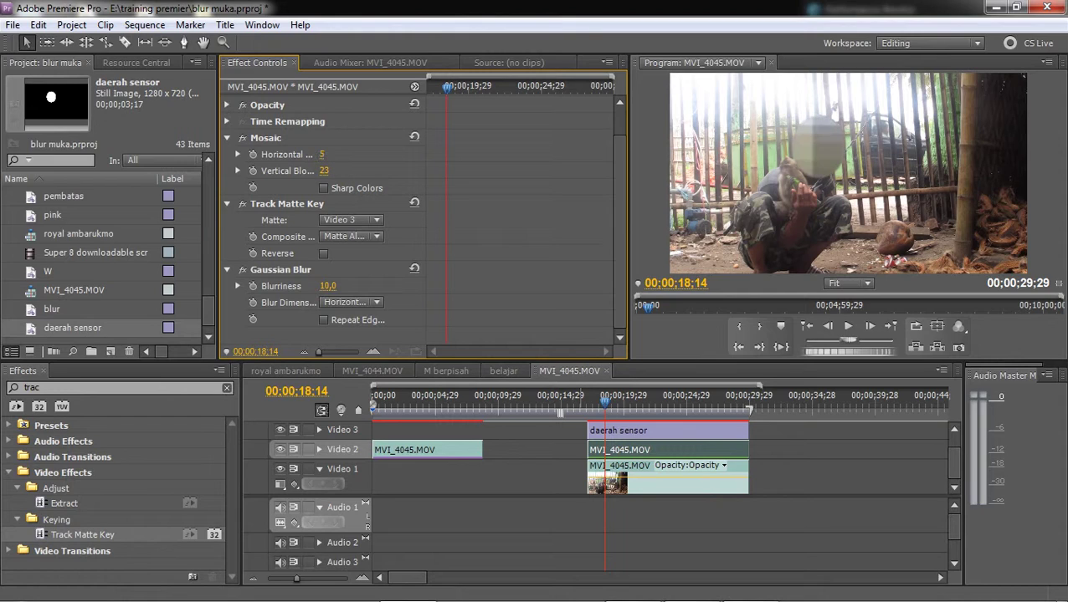
drag(323, 155, 329, 154)
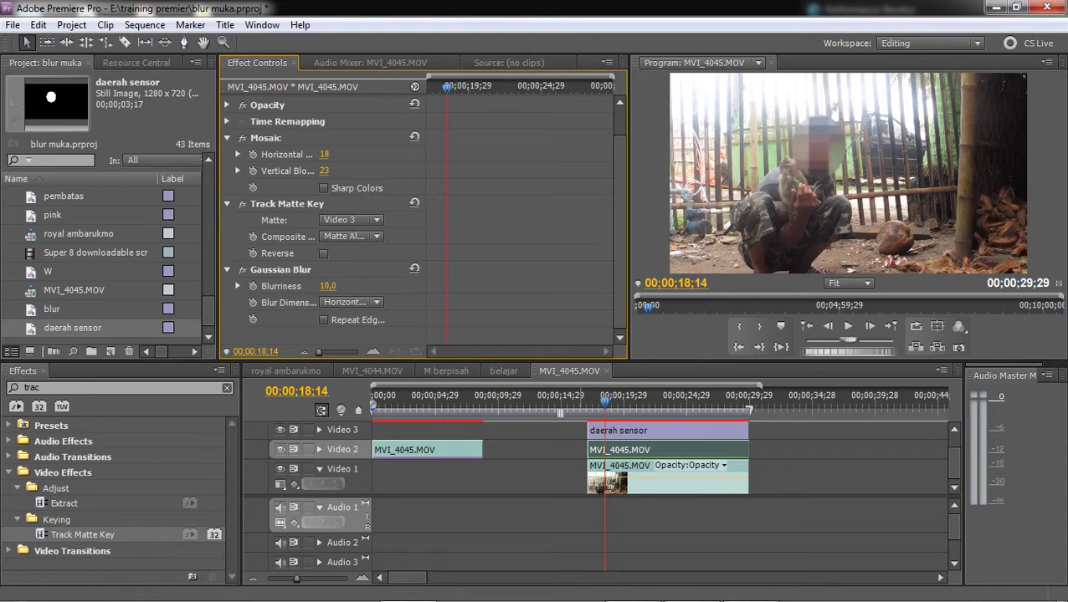
click(796, 485)
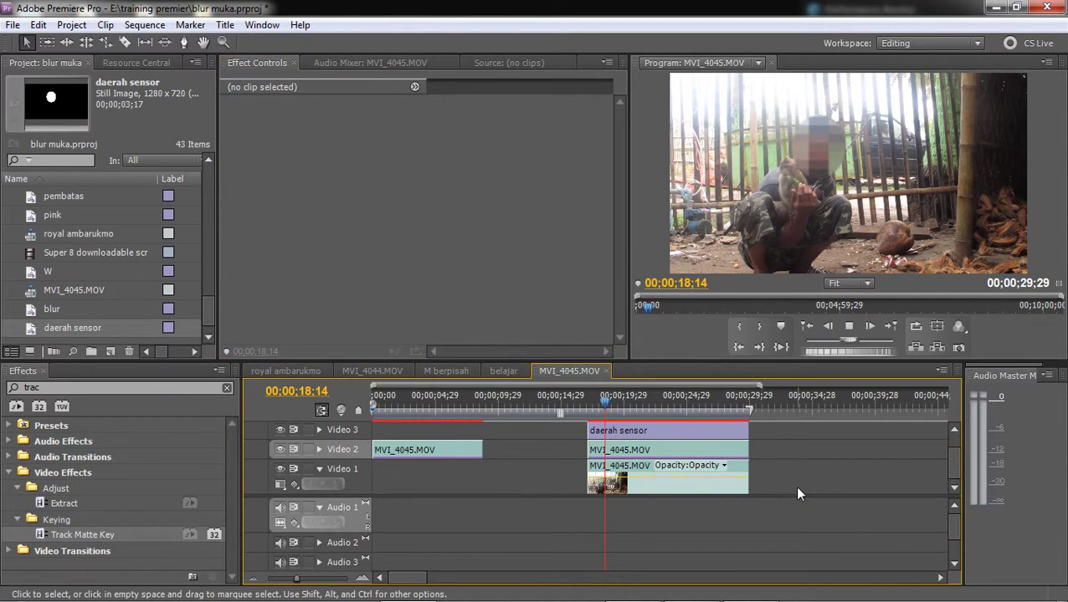
Play back to check the face mosaic, then load the daerah sensor clip in Effect Controls.
key(space)
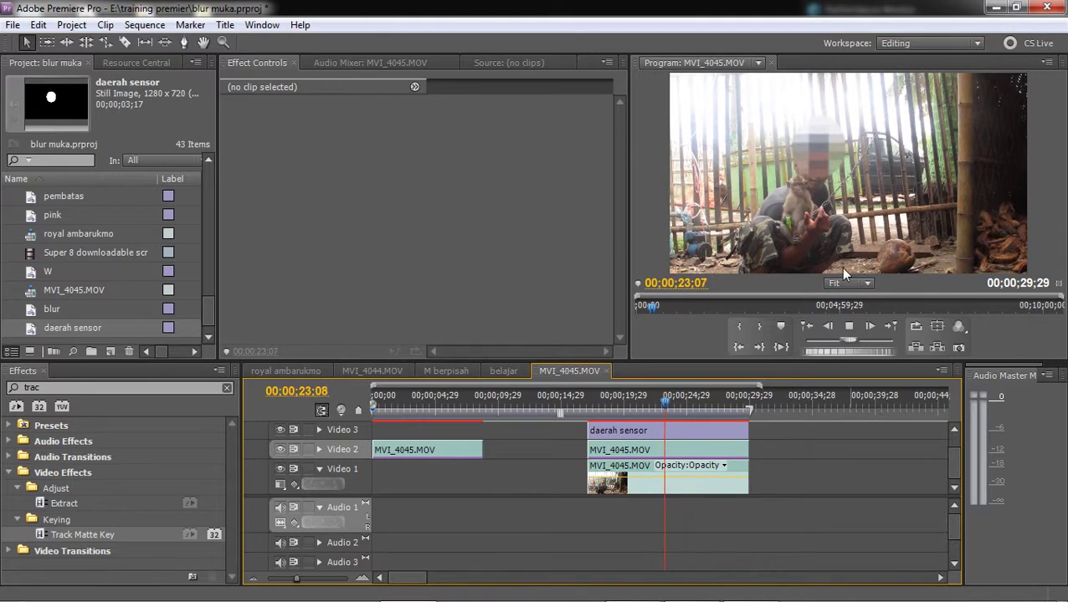
key(space)
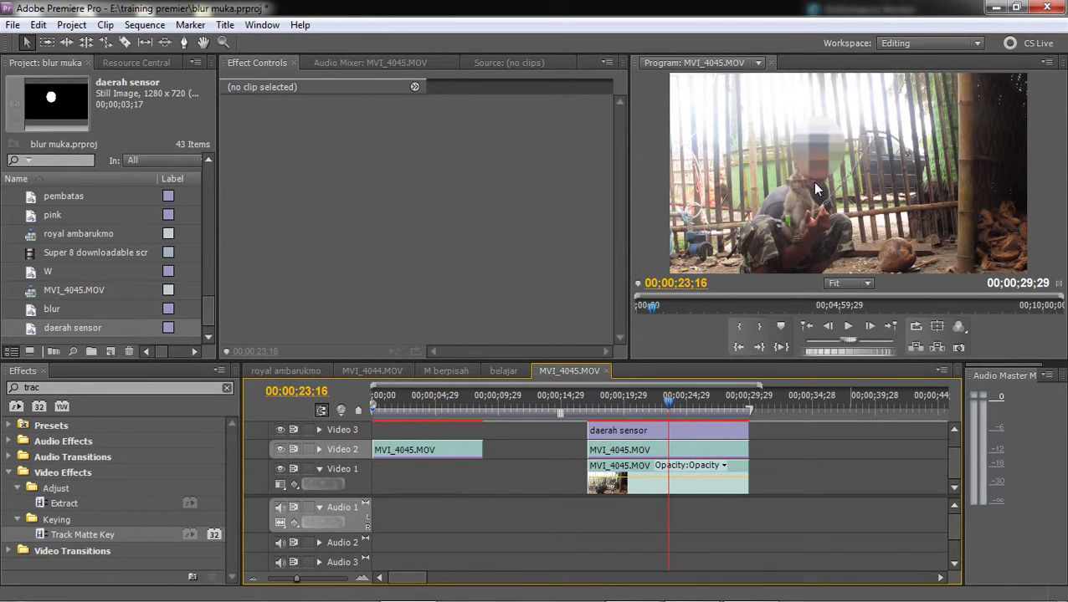
mouse_move(954, 479)
mouse_down()
mouse_move(954, 446)
mouse_move(939, 471)
mouse_up()
scroll(939, 484, up, 1)
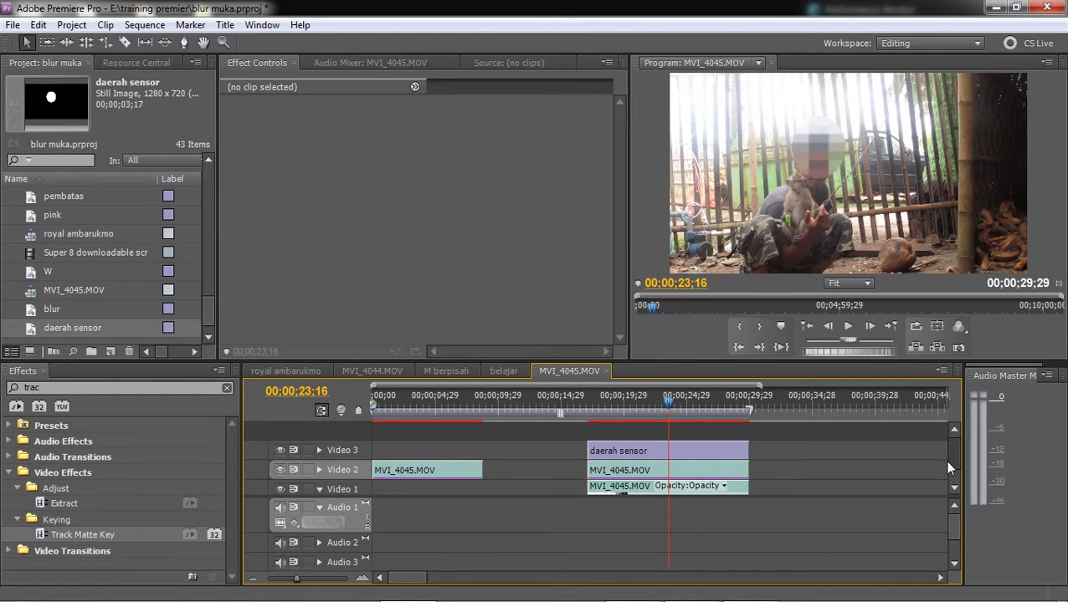
click(663, 451)
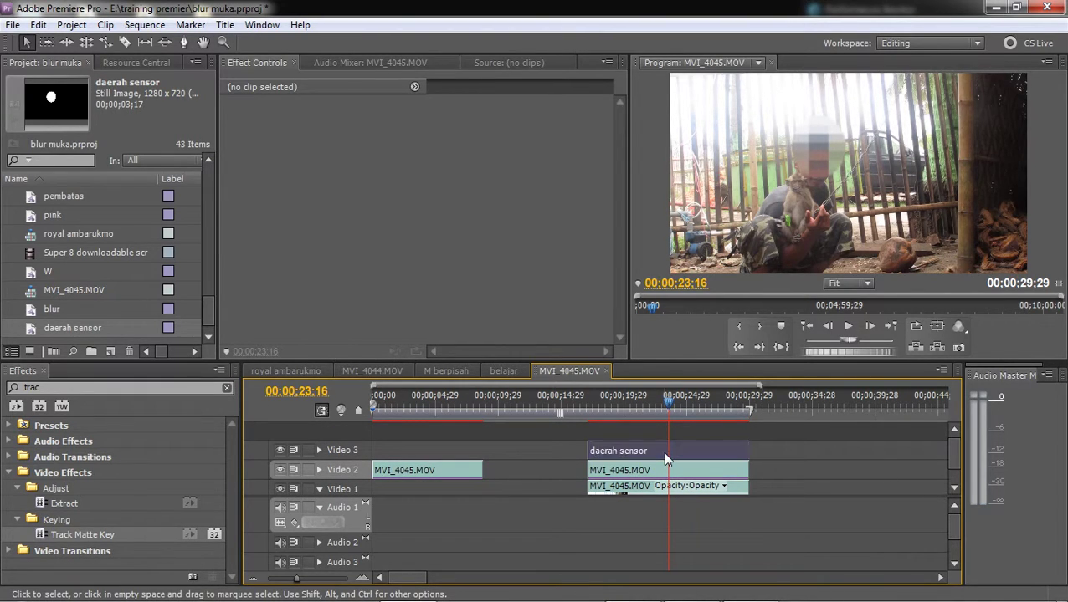
click(516, 87)
Expand the matte's Motion and start Scale and Rotation keyframes at 00;00;18;01.
drag(519, 87, 431, 112)
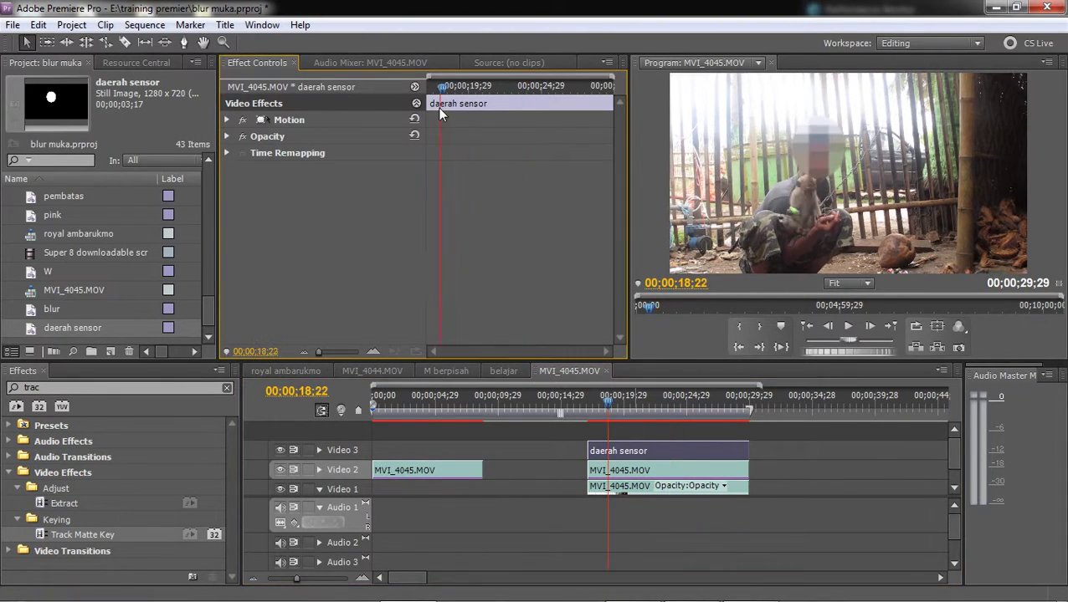
click(226, 121)
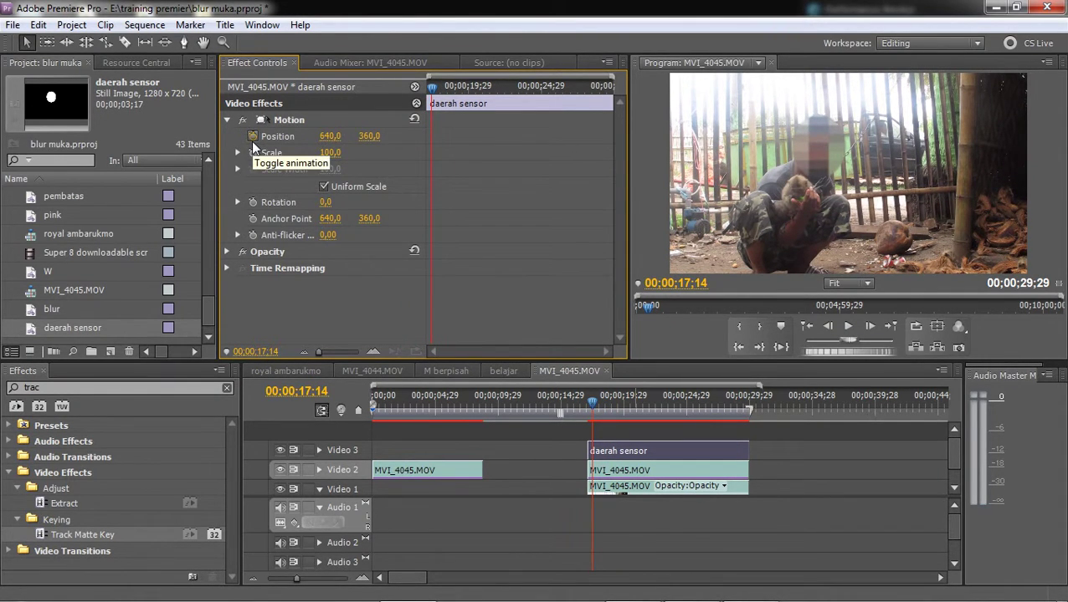
key(equal)
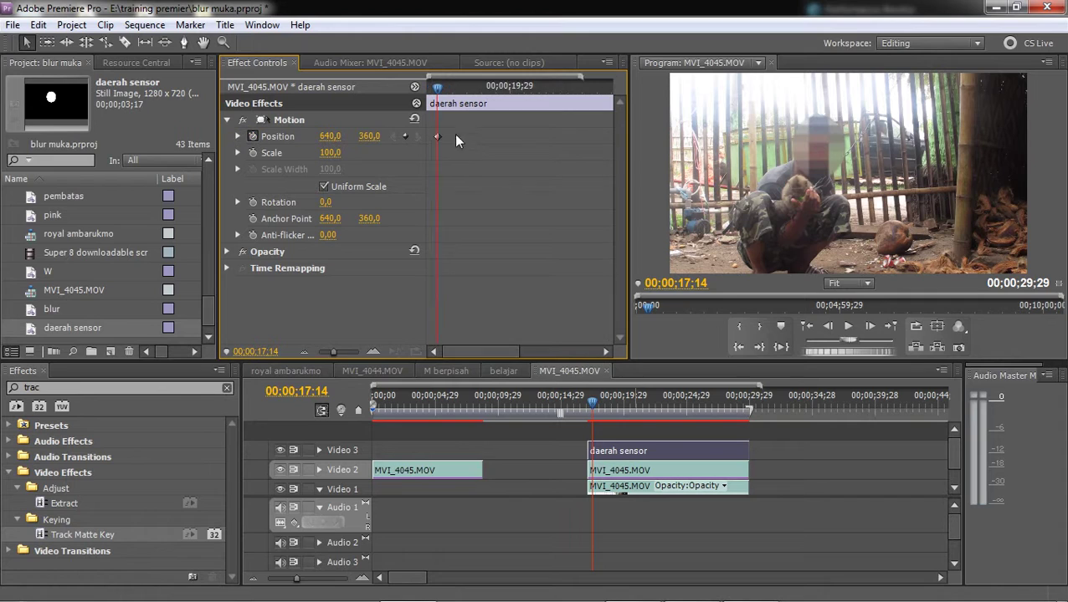
drag(448, 87, 480, 96)
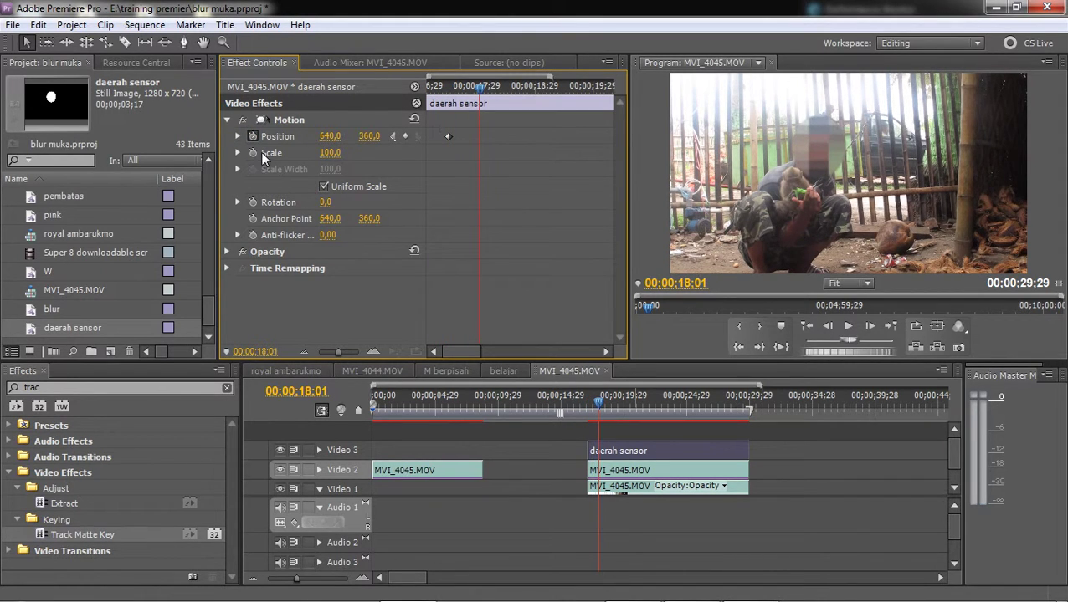
click(253, 152)
click(252, 201)
Turn off Anchor Point animation, confirming deletion of its keyframes.
click(252, 219)
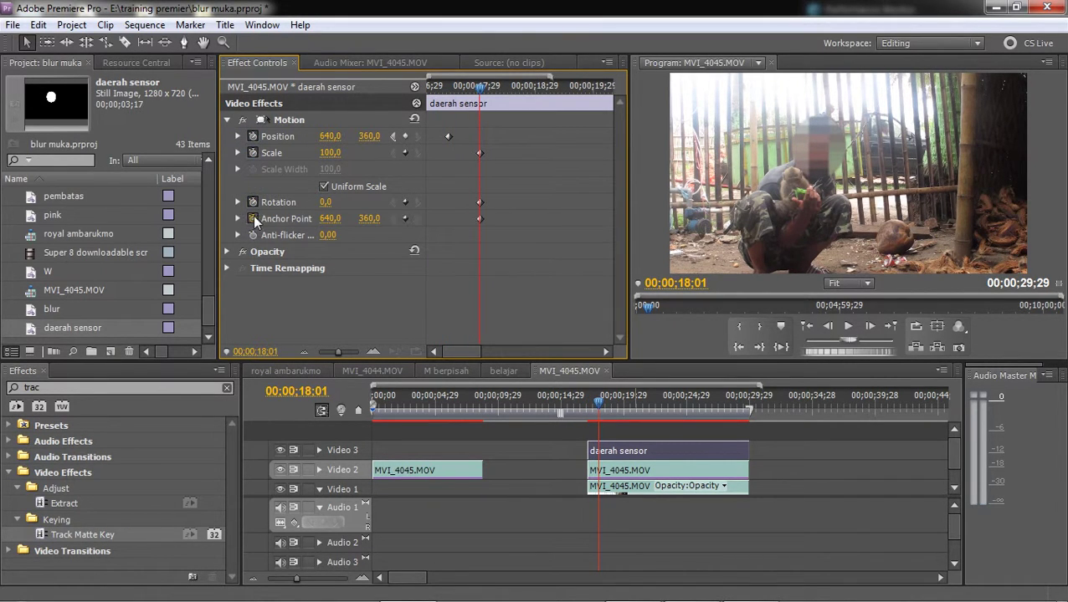
click(253, 217)
click(659, 328)
click(253, 217)
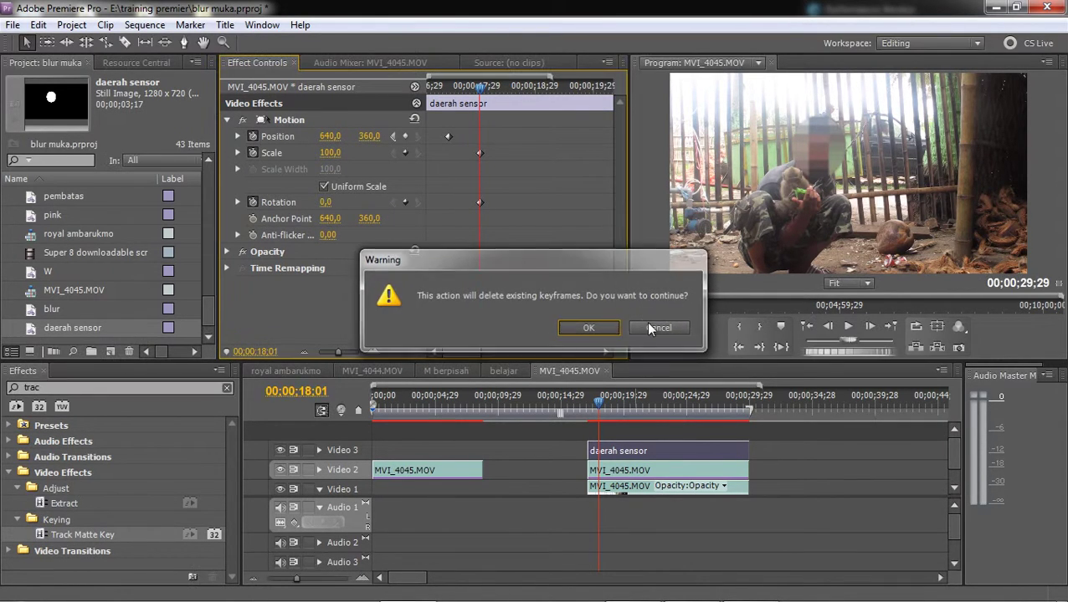
click(589, 327)
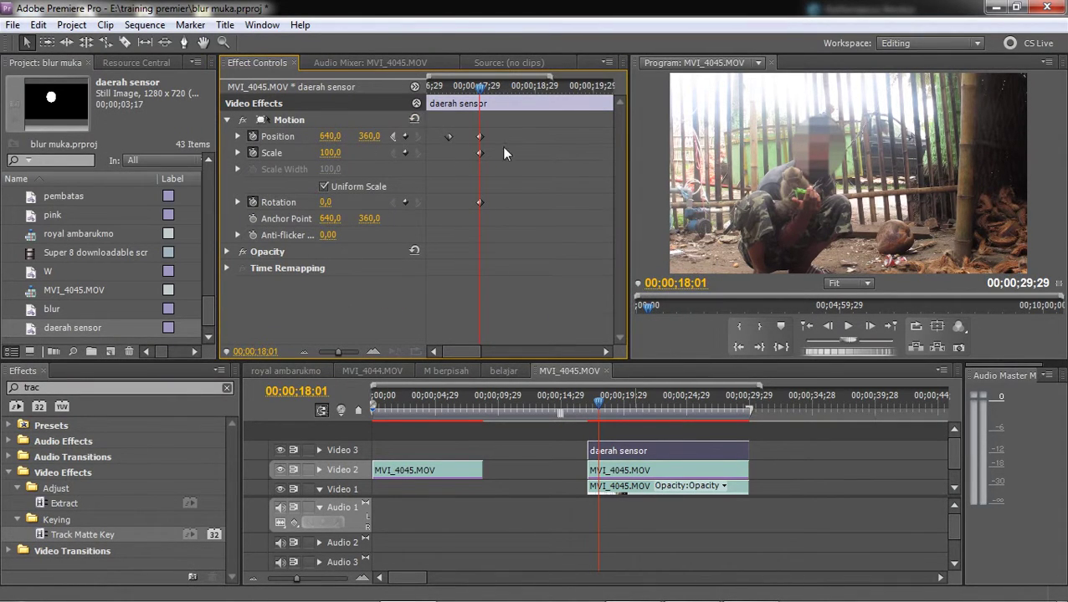
Replace the playhead keyframes with aligned Position and Scale keyframes and copy them.
drag(504, 128, 468, 216)
key(Delete)
click(405, 152)
mouse_move(479, 153)
mouse_down()
mouse_move(448, 153)
mouse_move(477, 194)
mouse_up()
key(ctrl+c)
key(ctrl+v)
Paste the Position and Scale keyframes at 00;00;19;06.
drag(481, 87, 518, 105)
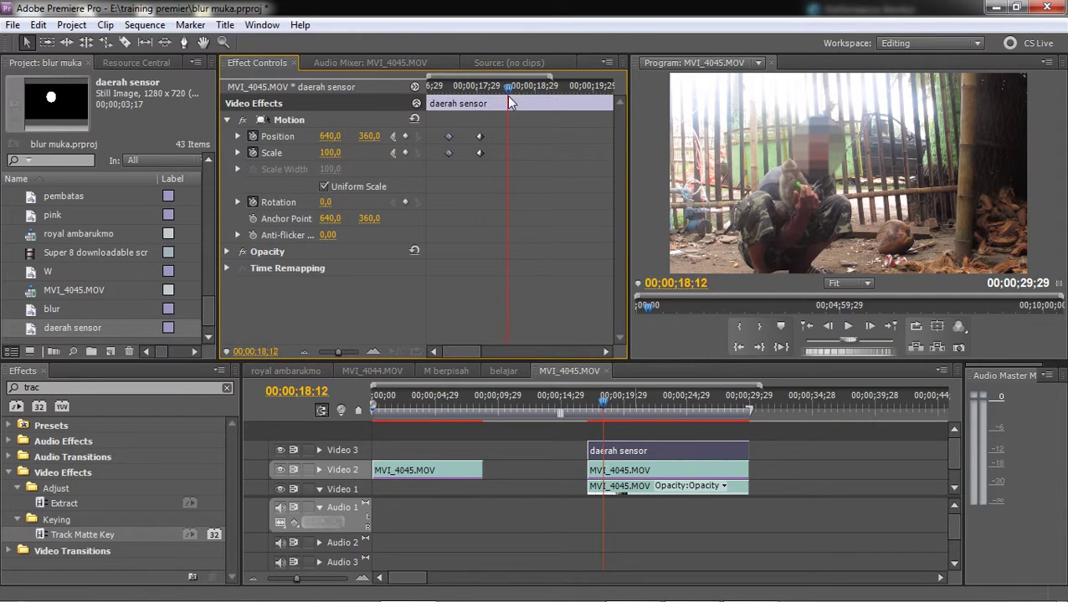
drag(519, 104, 546, 100)
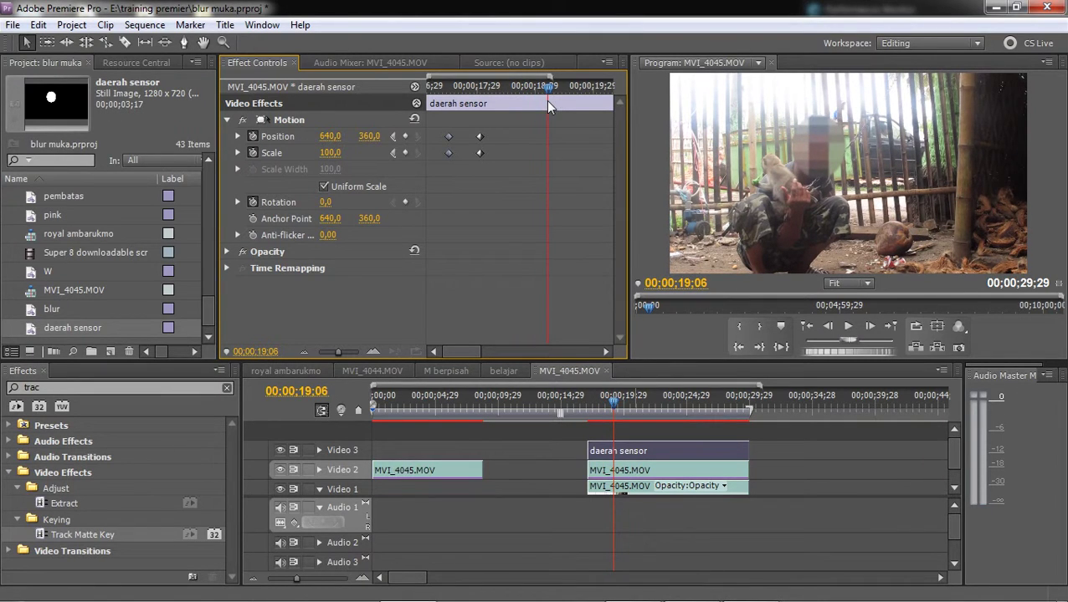
click(466, 179)
key(ctrl+v)
Paste the Position and Scale keyframes at 00;00;19;27.
click(583, 87)
drag(583, 113, 590, 116)
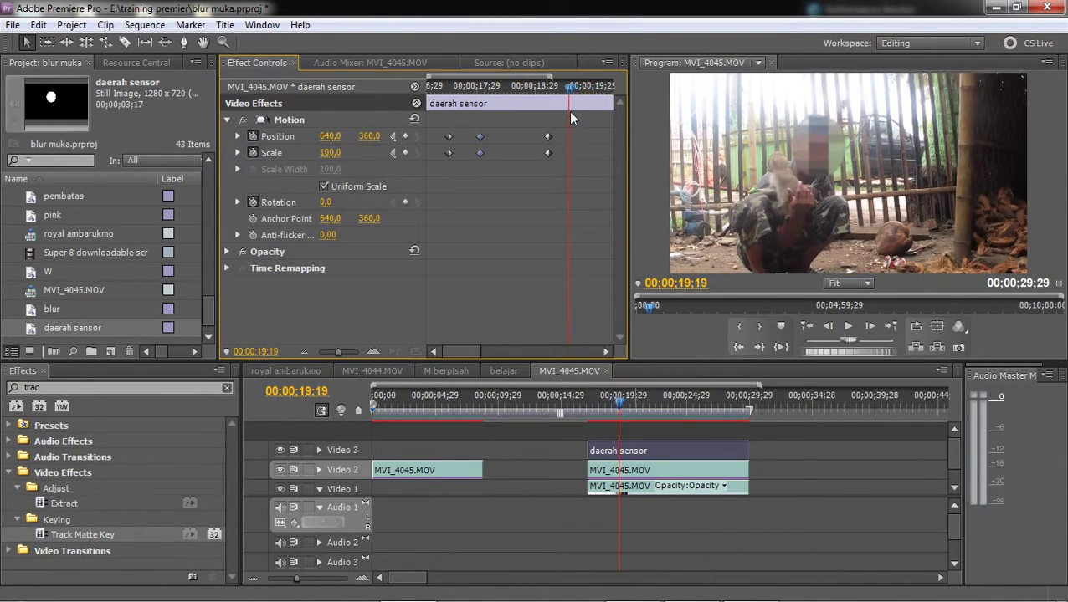
click(538, 167)
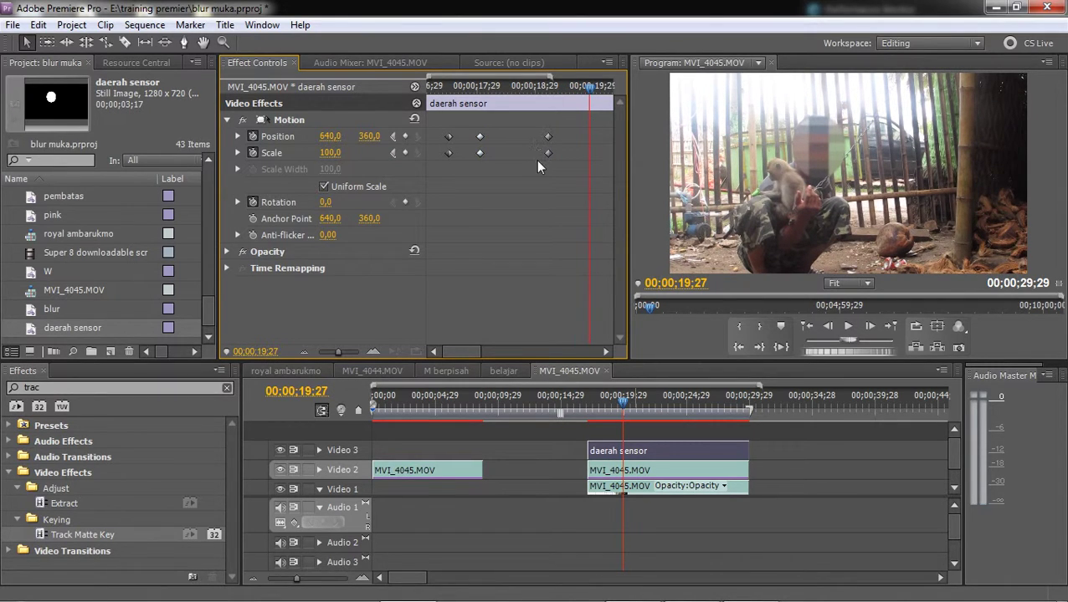
key(ctrl+v)
drag(462, 356, 492, 352)
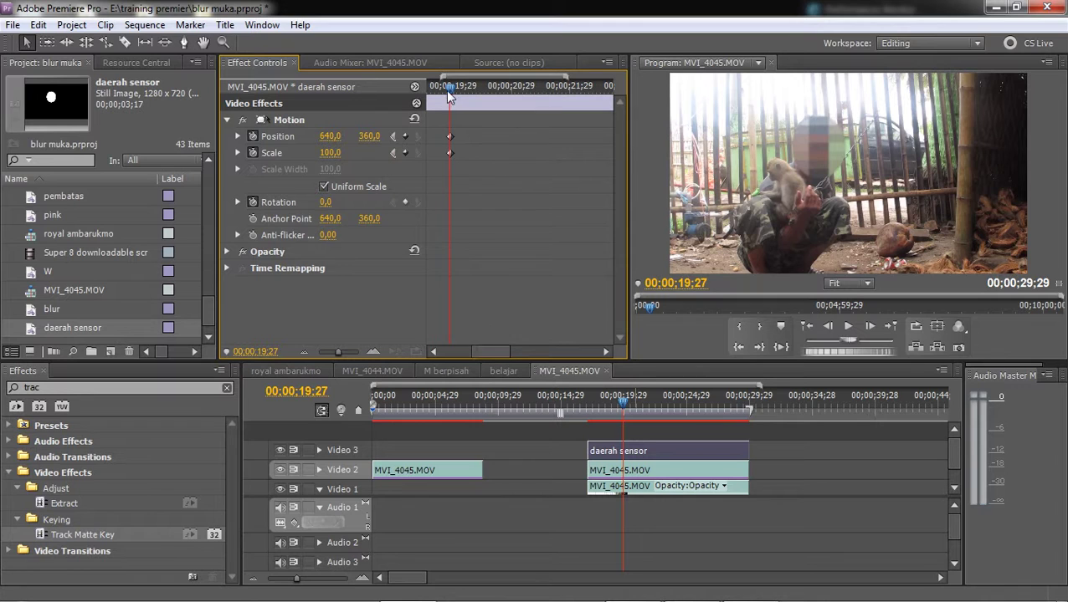
Add keyframes at a later frame, moving the matte down and slightly left.
mouse_move(449, 95)
mouse_down()
mouse_move(510, 111)
mouse_move(441, 165)
mouse_up()
key(ctrl+c)
key(ctrl+v)
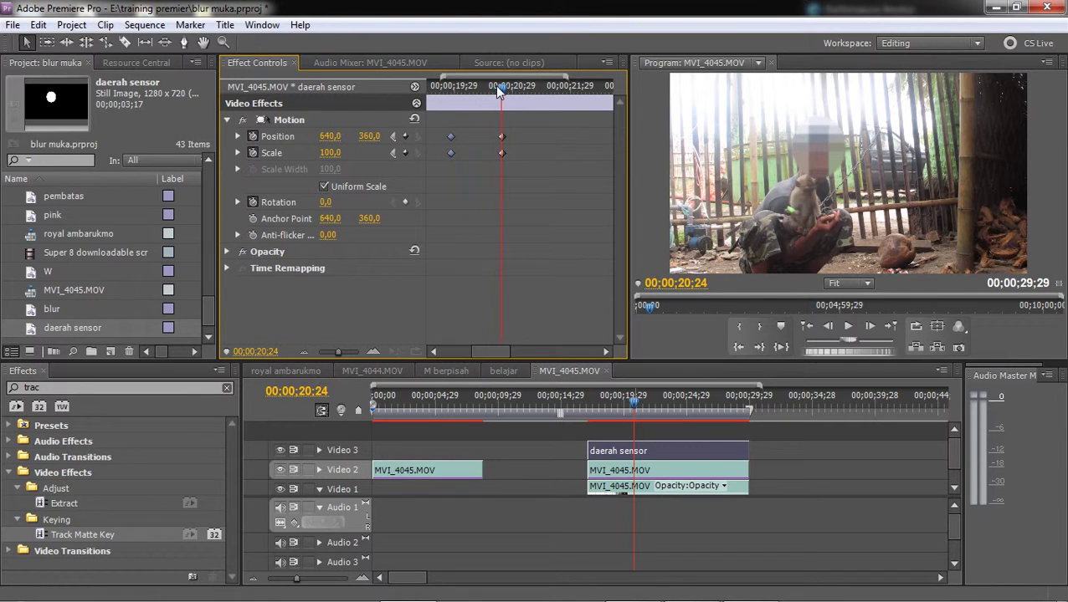
drag(498, 91, 528, 101)
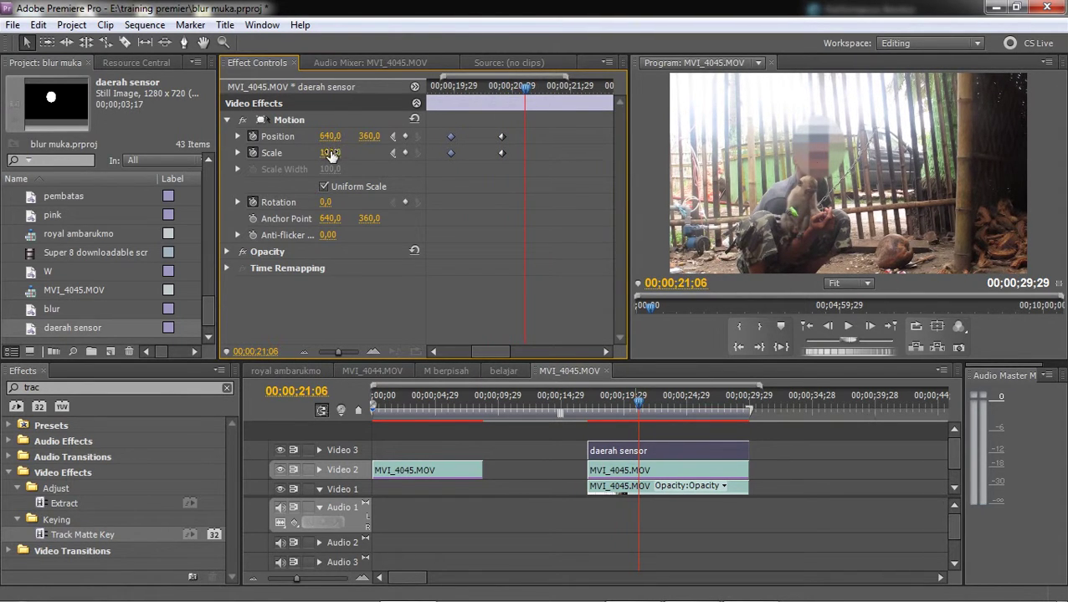
drag(369, 135, 397, 135)
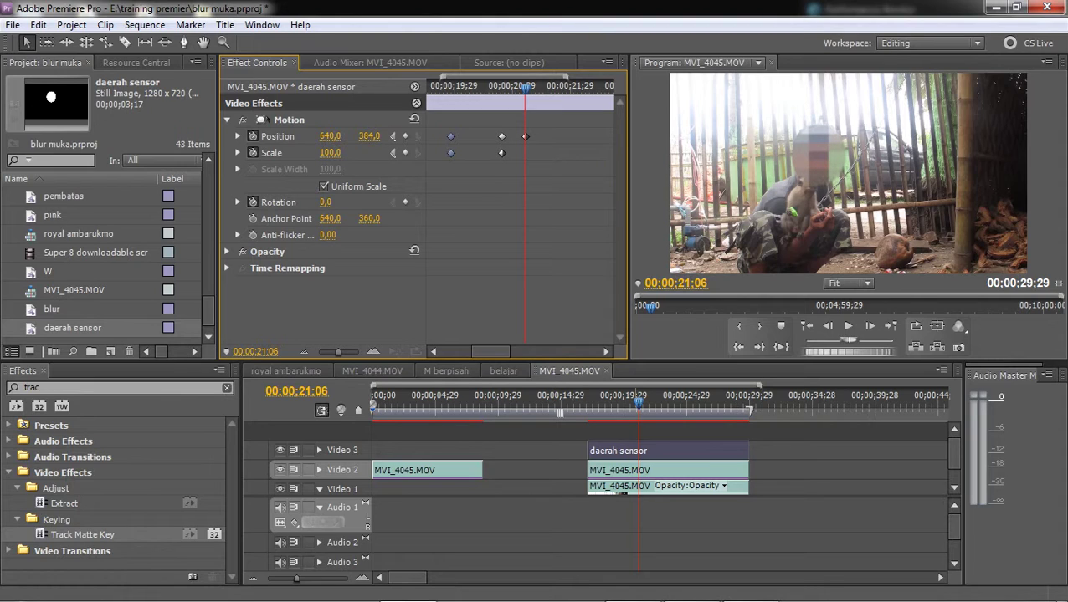
drag(330, 136, 313, 135)
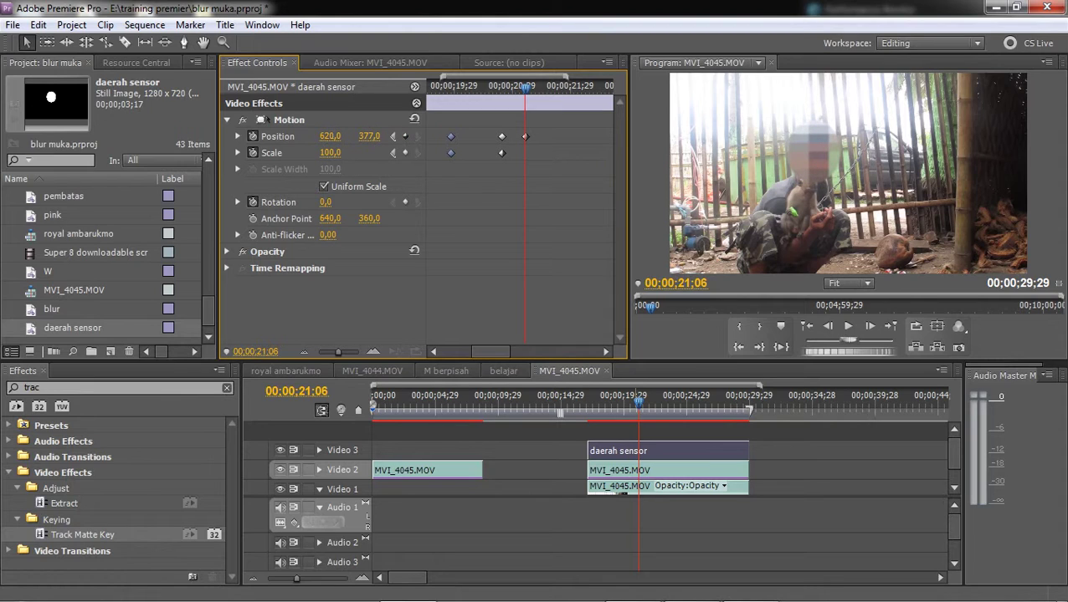
drag(487, 168, 512, 156)
Near 22 seconds, lower the matte's Position to stay over the face.
drag(536, 96, 592, 102)
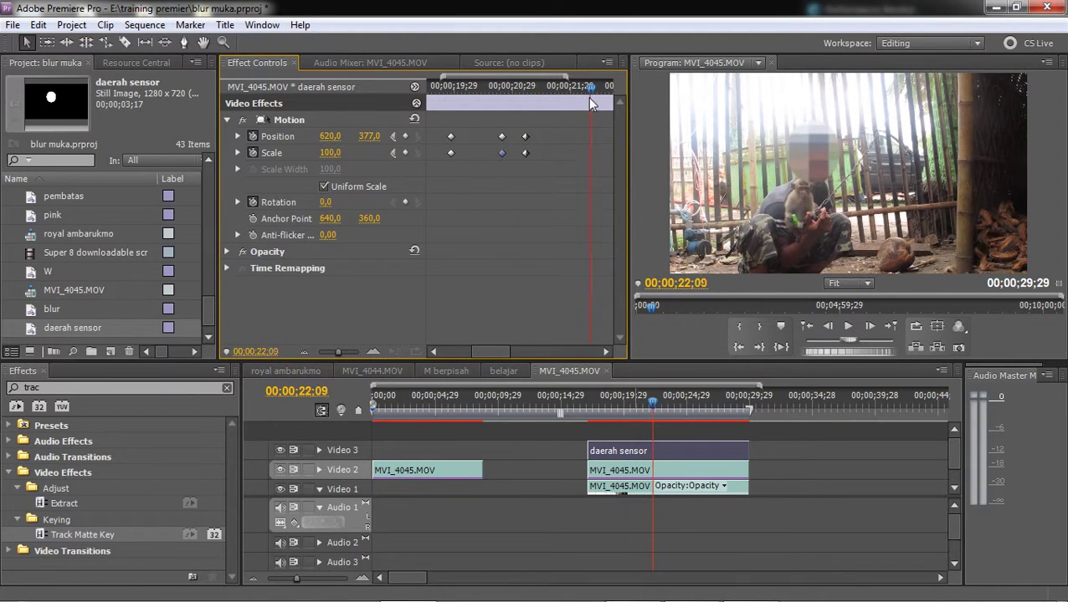
drag(593, 102, 588, 103)
drag(369, 137, 391, 137)
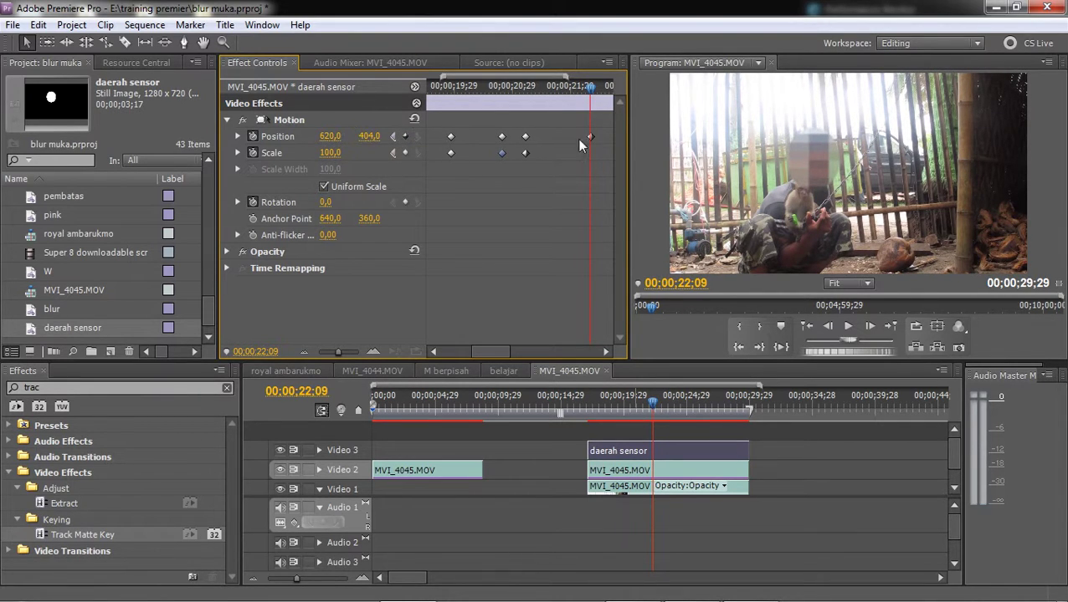
drag(574, 101, 592, 106)
mouse_move(494, 353)
mouse_down()
mouse_move(520, 352)
mouse_move(521, 343)
mouse_up()
Near 25 seconds, nudge the matte down to 620,0 / 427,0 over the face.
mouse_move(502, 88)
mouse_down()
mouse_move(553, 102)
mouse_move(529, 126)
mouse_move(558, 125)
mouse_move(489, 144)
mouse_up()
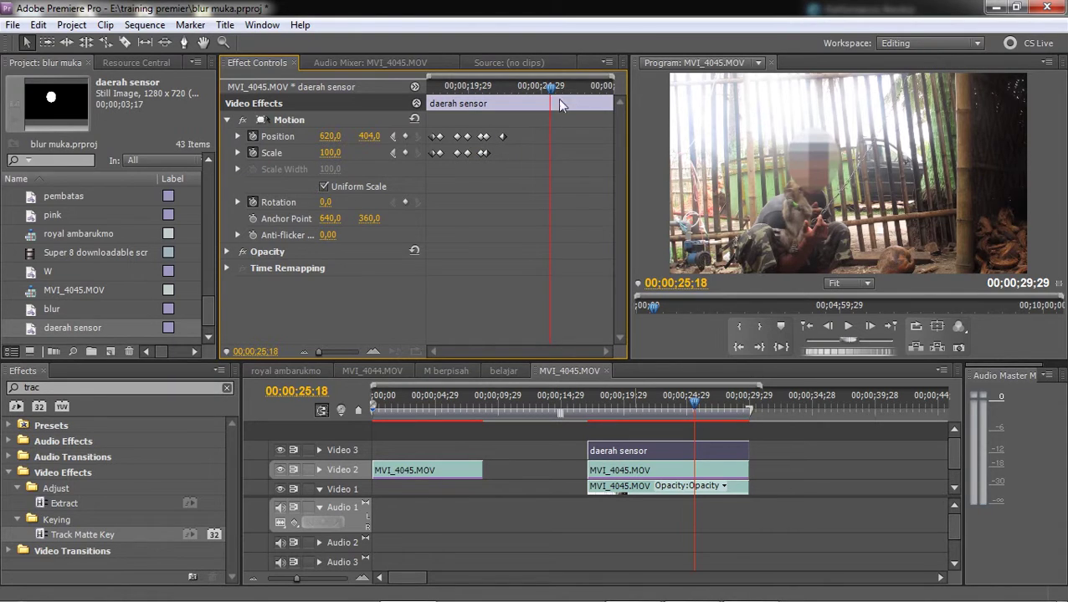
drag(559, 102, 540, 99)
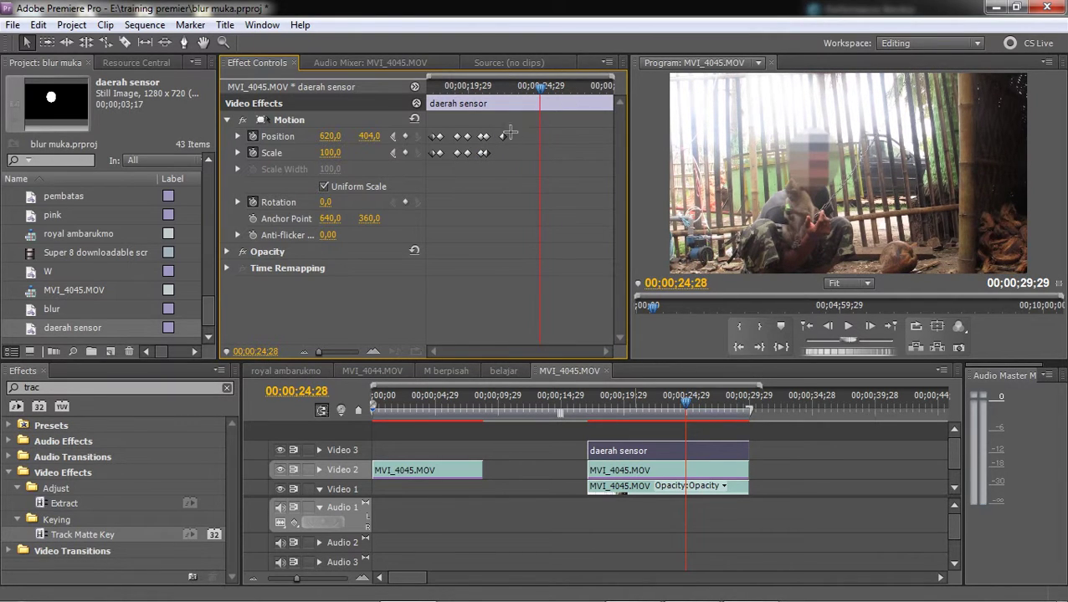
drag(544, 99, 549, 96)
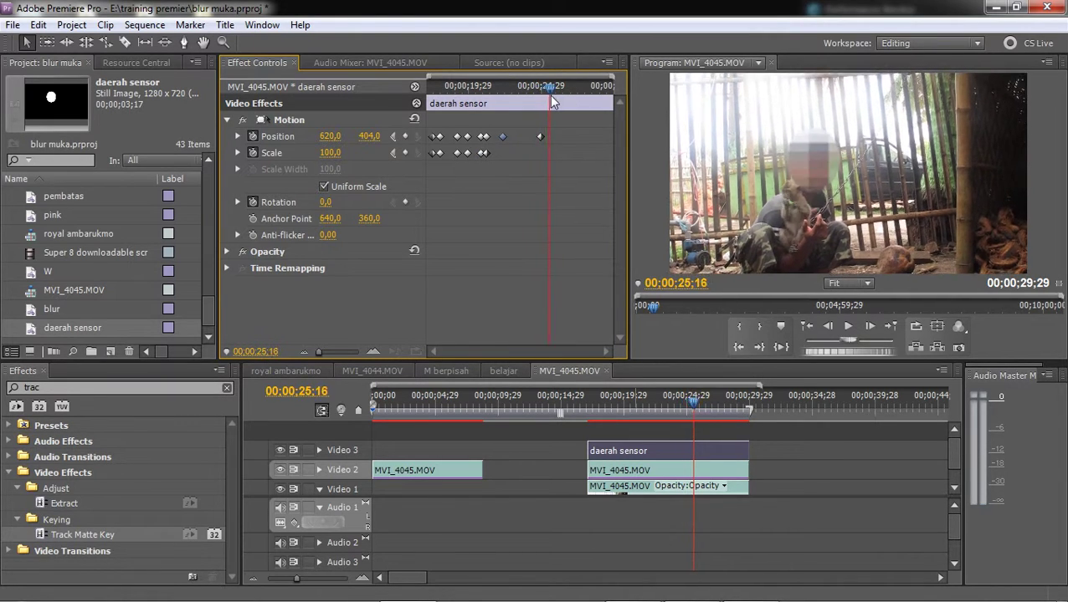
drag(369, 136, 389, 136)
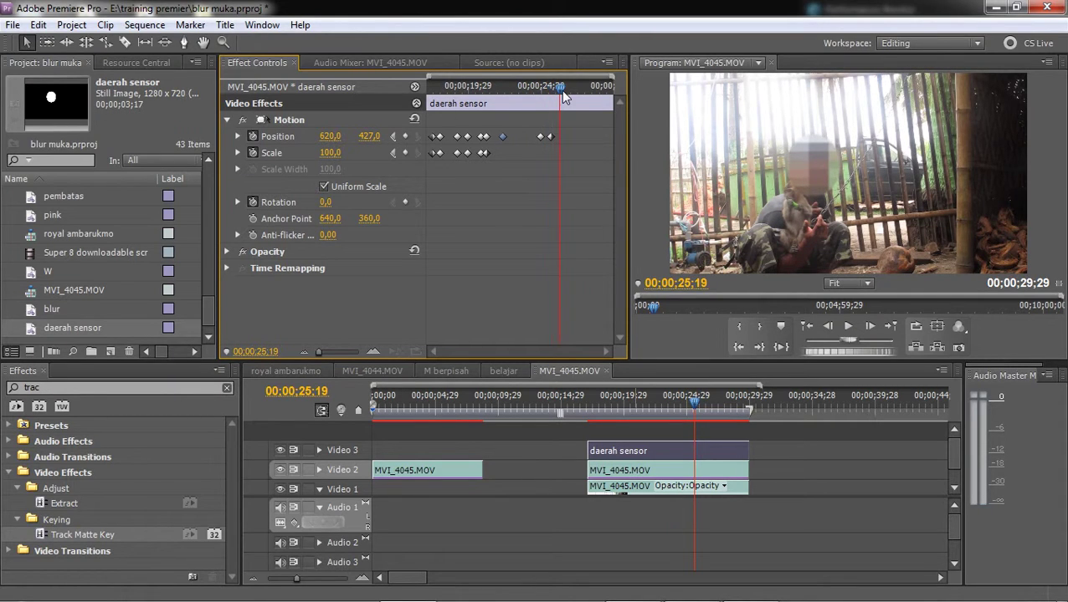
drag(550, 87, 613, 89)
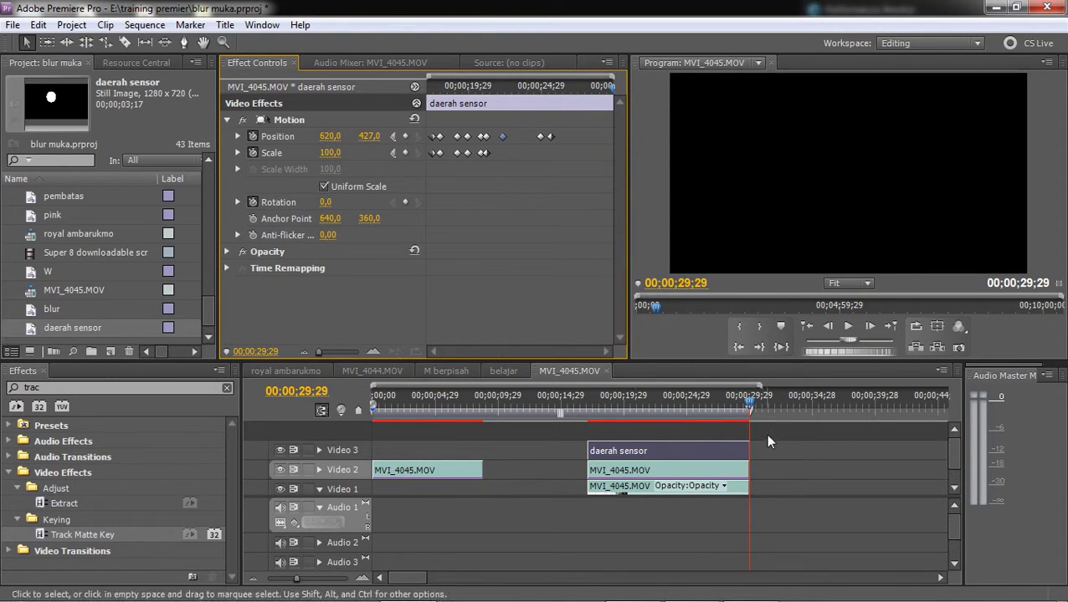
Scrub back to 19;02 and raise the Timeline panel so every video track fits.
click(655, 406)
drag(655, 406, 612, 405)
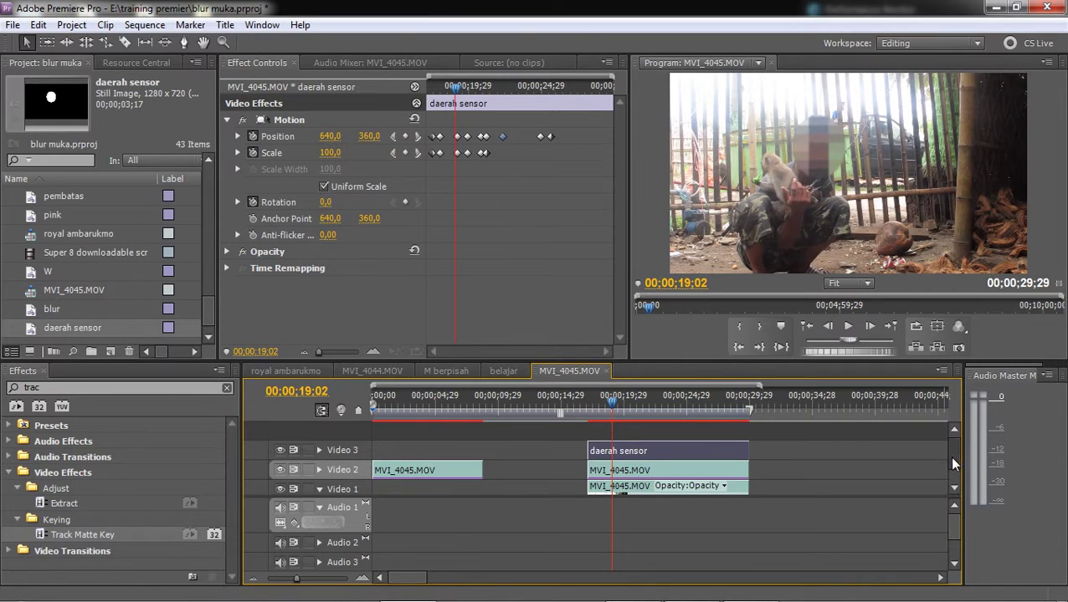
scroll(951, 462, down, 1)
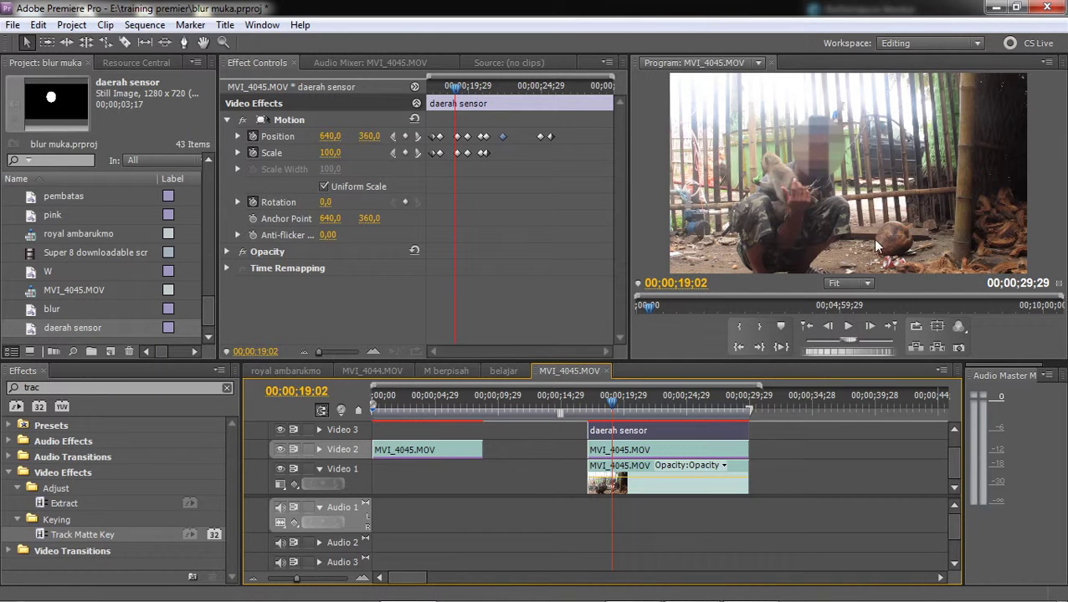
drag(954, 474, 954, 461)
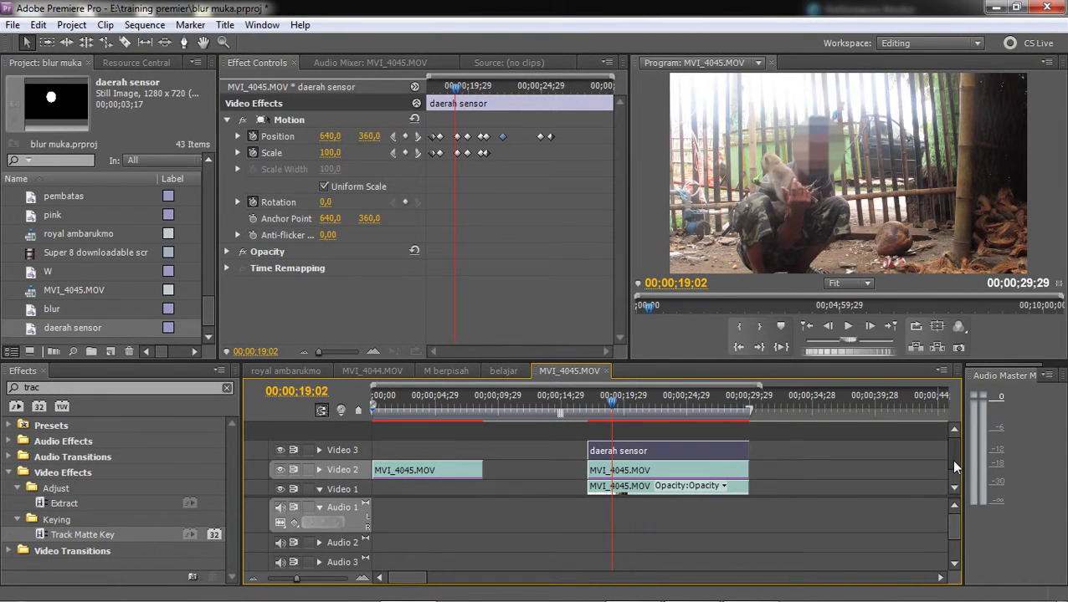
drag(746, 359, 726, 294)
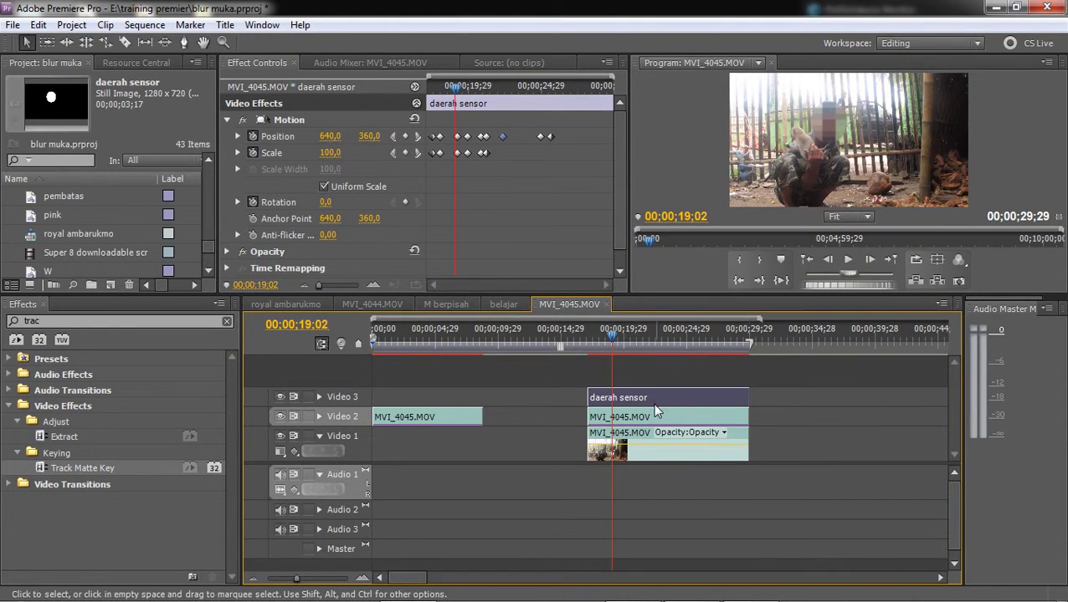
Paste a copy of the Video 2 mosaic clip past the existing clips and zoom the timeline out.
click(637, 419)
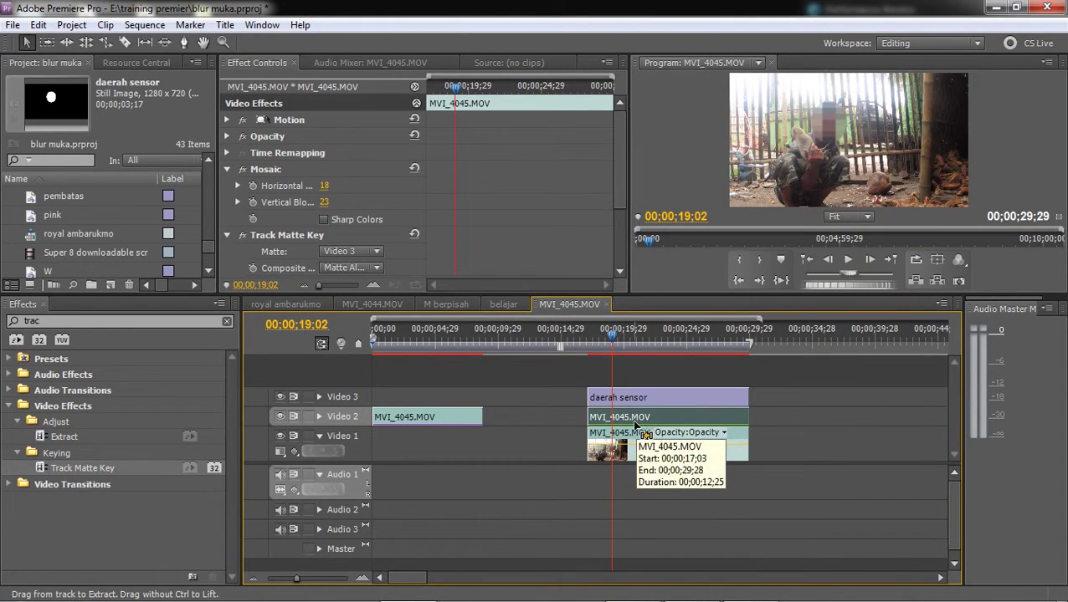
click(638, 399)
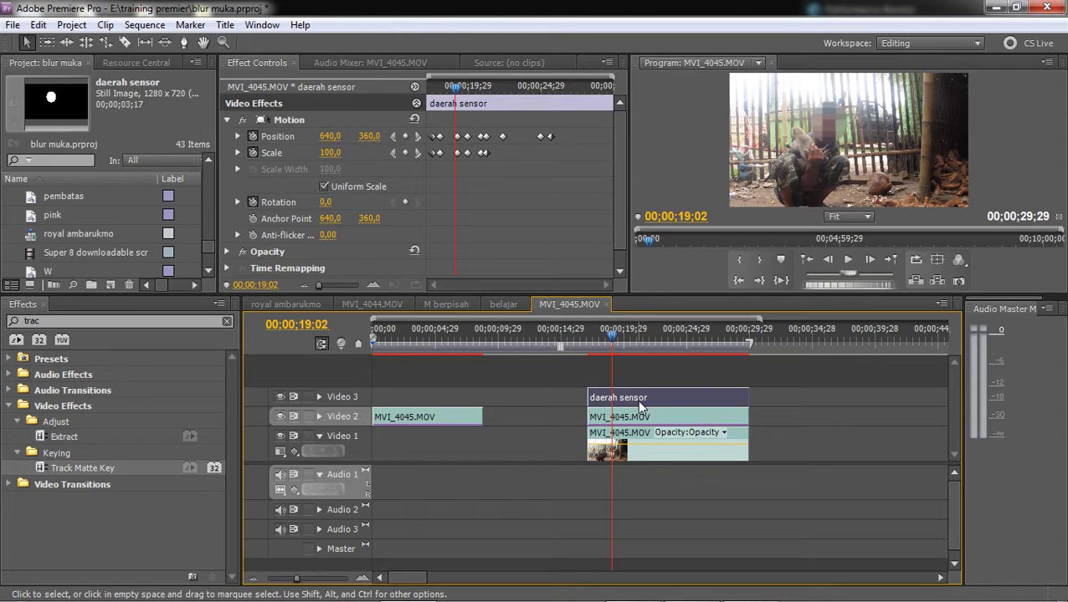
click(785, 343)
key(ctrl+v)
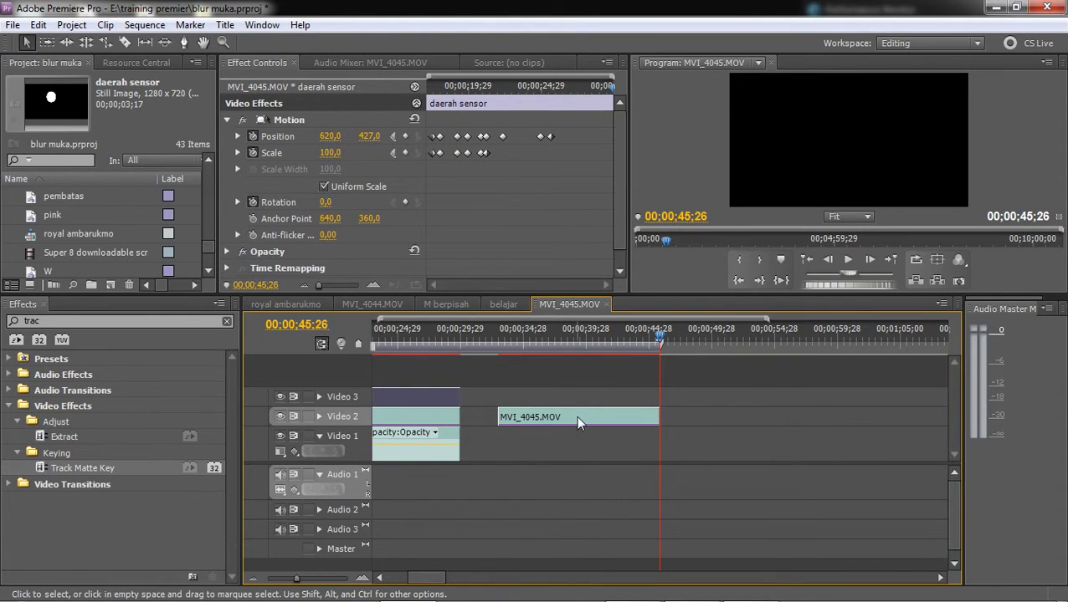
key(minus)
Move the mosaic copy onto Video 3 beneath daerah sensor, aligned in time with the original.
mouse_move(596, 419)
mouse_down()
mouse_move(521, 381)
mouse_move(491, 380)
mouse_move(571, 398)
mouse_move(512, 376)
mouse_up()
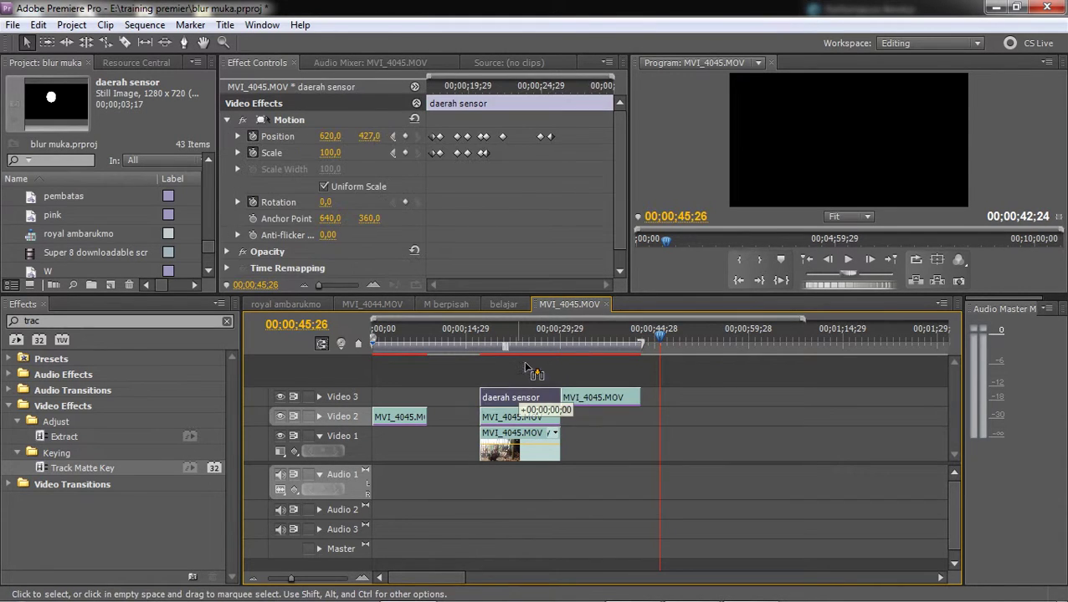
drag(590, 398, 510, 398)
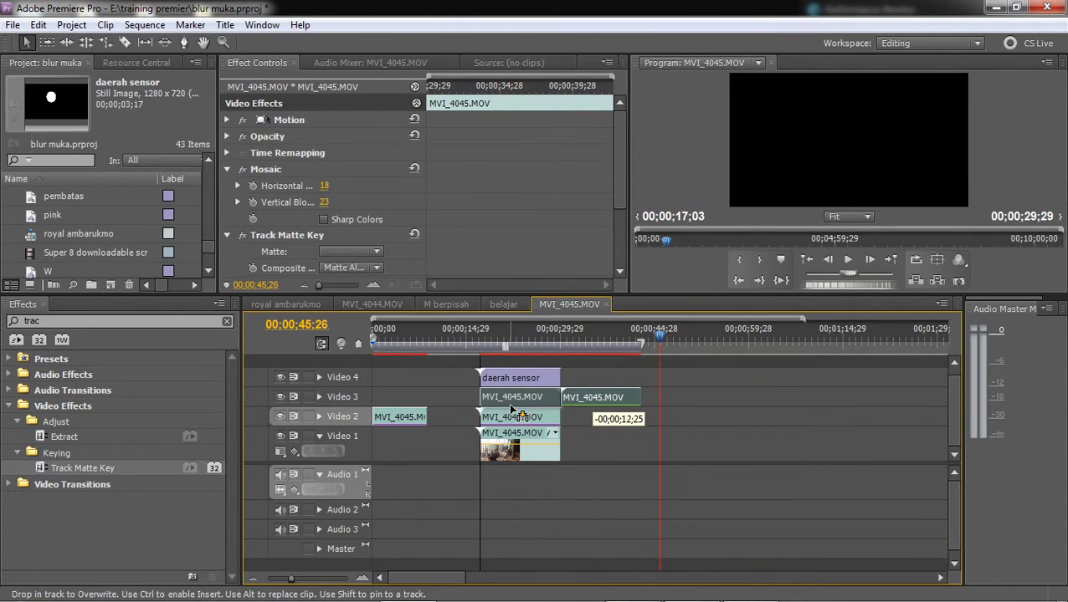
click(516, 344)
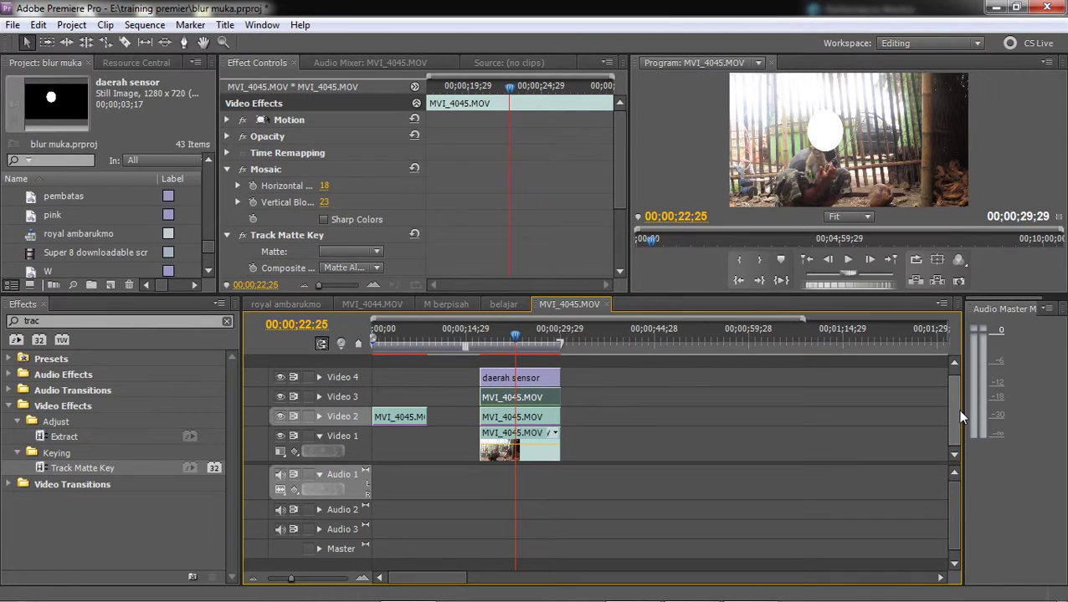
drag(956, 409, 953, 404)
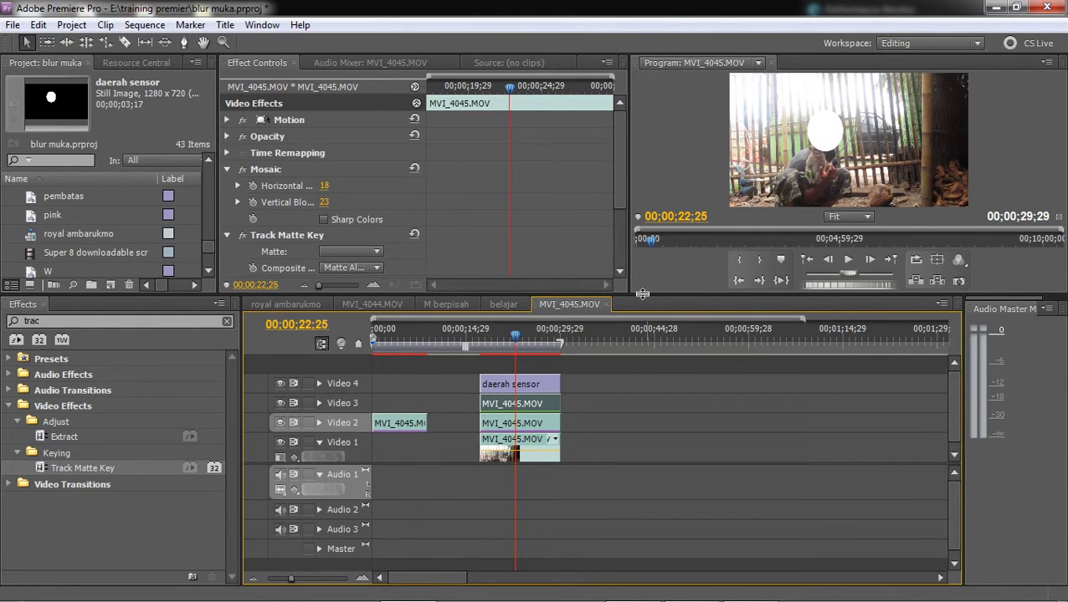
drag(641, 294, 642, 290)
Set the Video 2 MVI_4045.MOV clip's Track Matte Key Matte to Video 4.
click(529, 386)
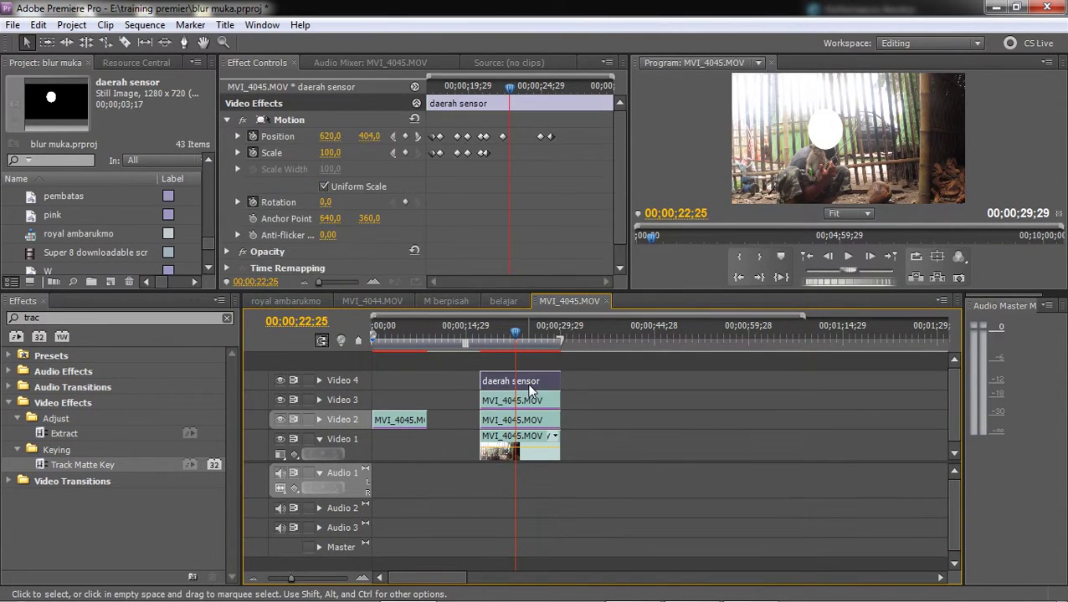
click(519, 420)
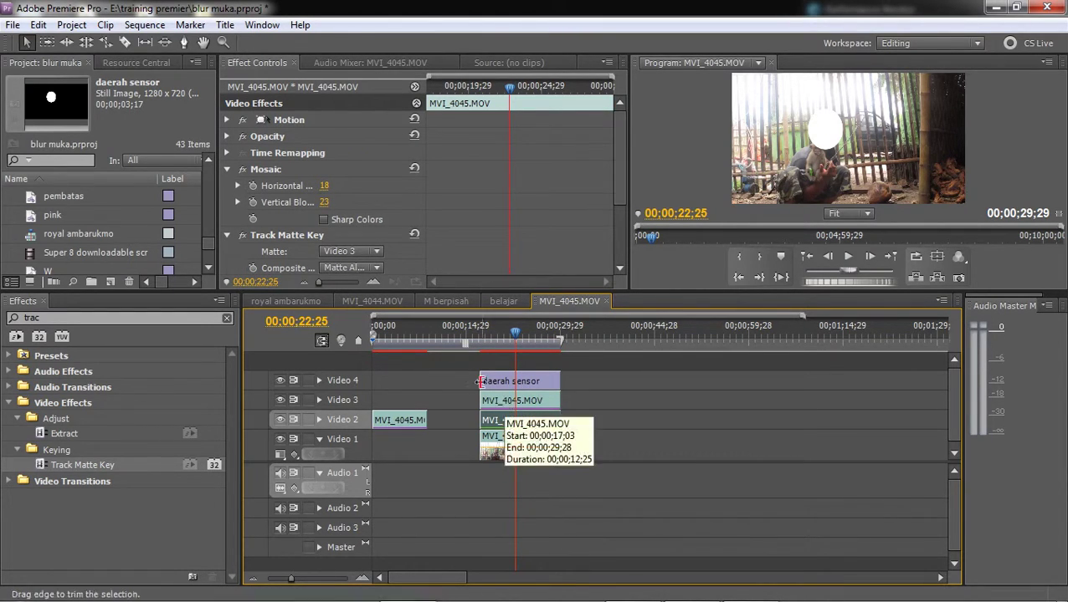
click(341, 251)
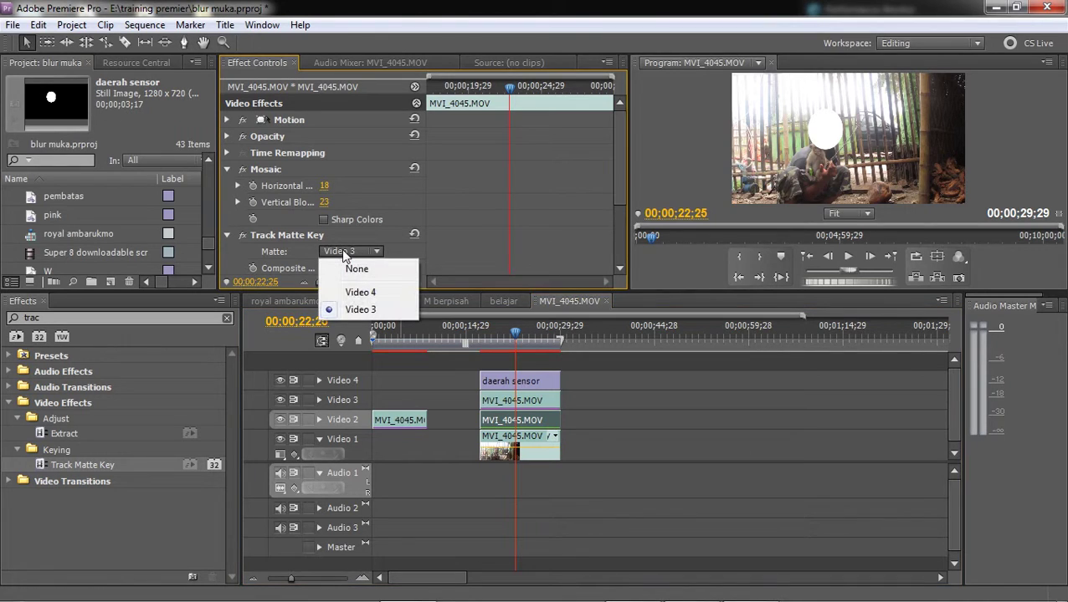
click(361, 292)
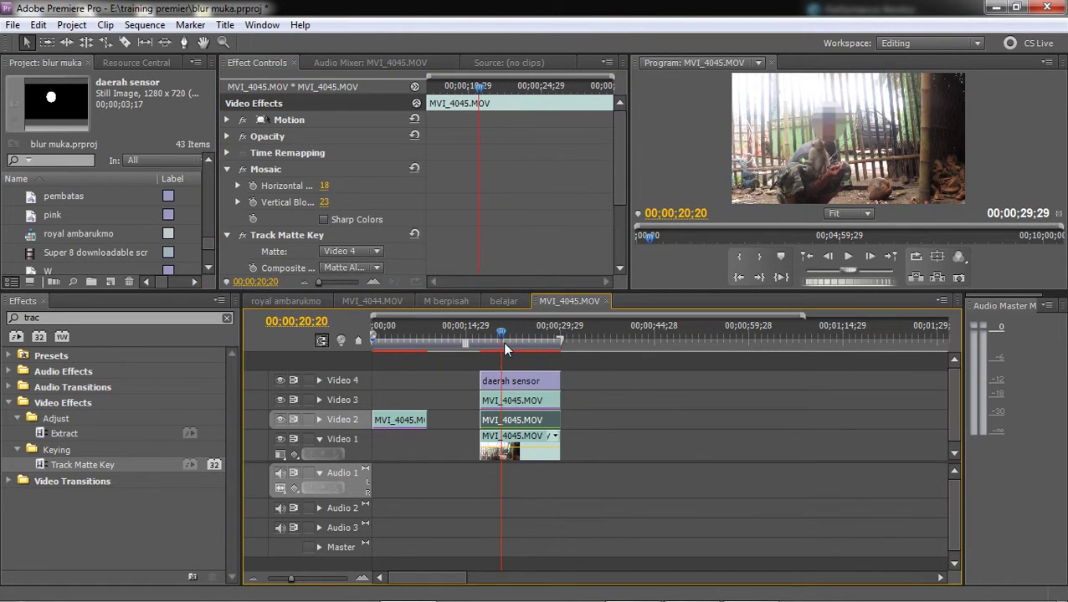
Scrub back to confirm the face is pixelated again, then reselect the mosaic clip.
drag(519, 355, 517, 345)
click(612, 397)
click(507, 345)
click(556, 444)
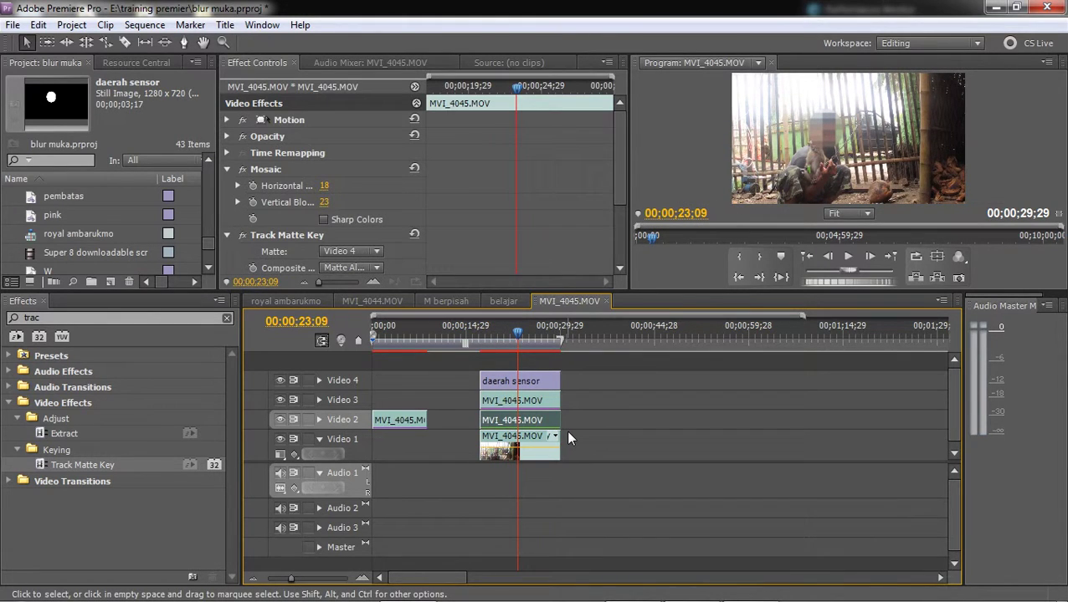
Collapse the Mosaic, Track Matte Key and Gaussian Blur effects and select them together.
click(226, 169)
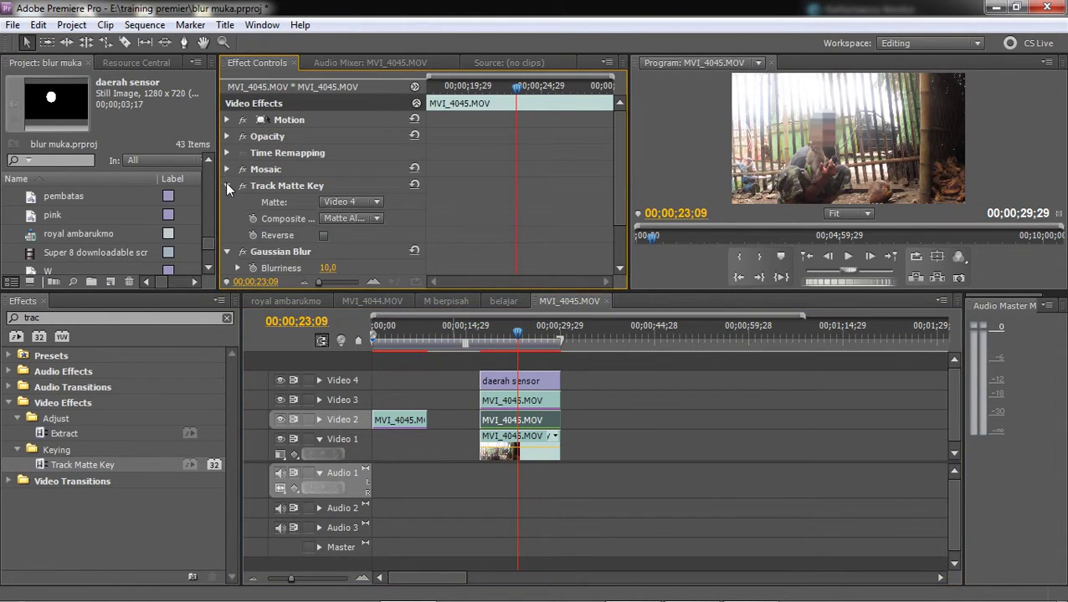
click(226, 185)
click(226, 202)
click(270, 170)
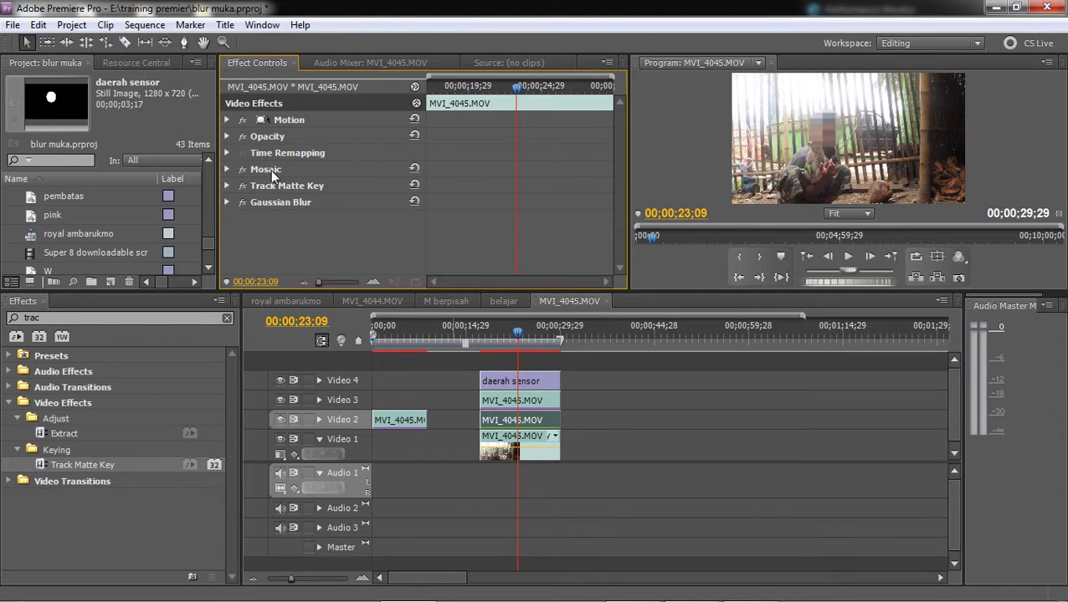
ctrl+click(271, 184)
ctrl+click(271, 200)
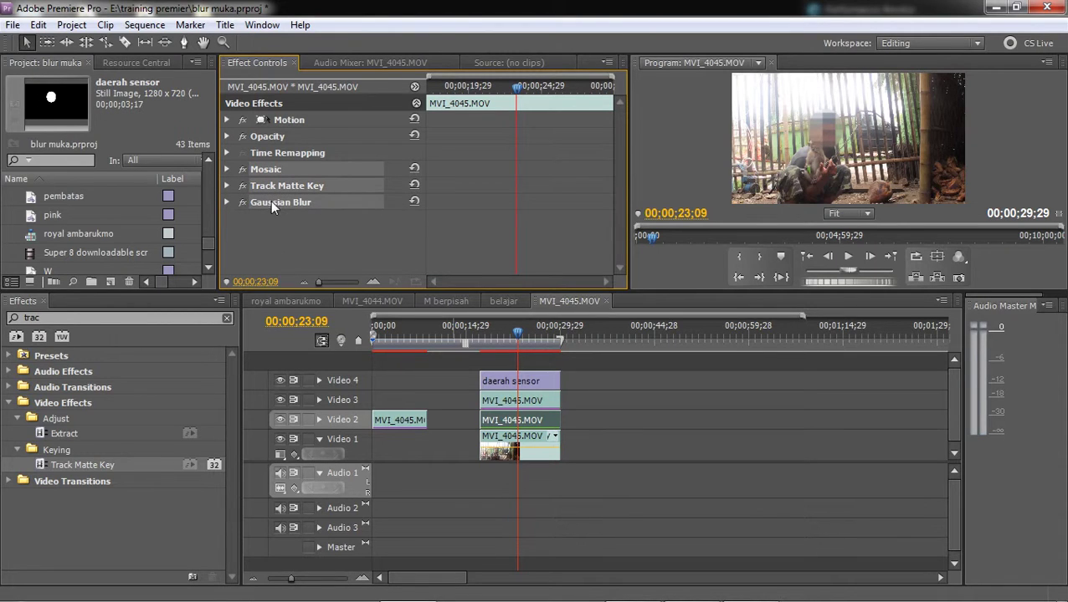
On the Video 2 MVI_4045.MOV clip at about 00;00;20;17, review the Track Matte Key matte setting without changes.
click(529, 419)
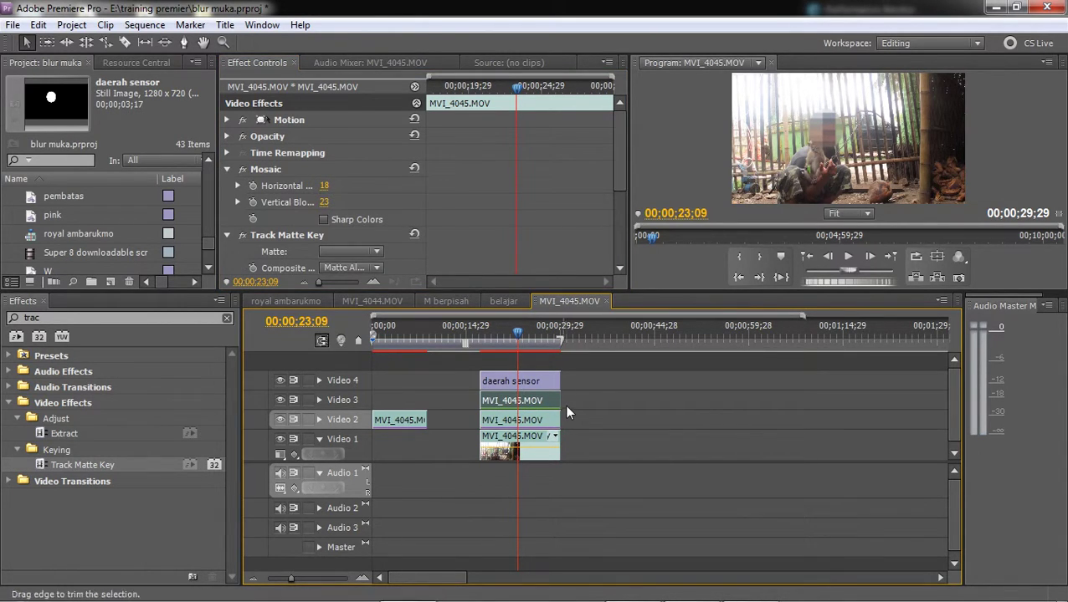
drag(517, 338, 500, 346)
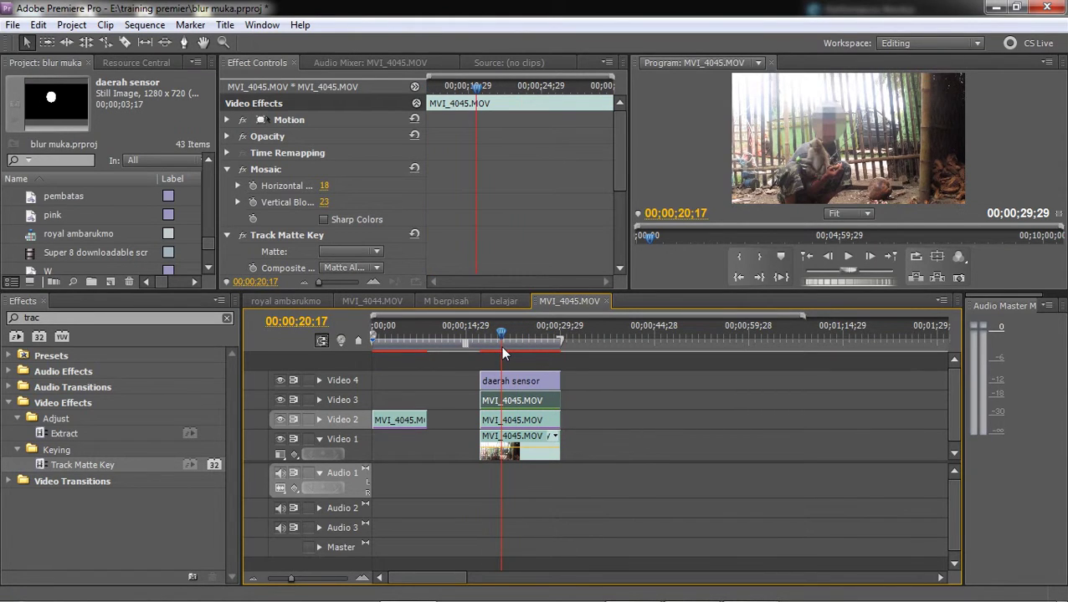
scroll(452, 215, down, 2)
scroll(346, 208, down, 2)
click(290, 171)
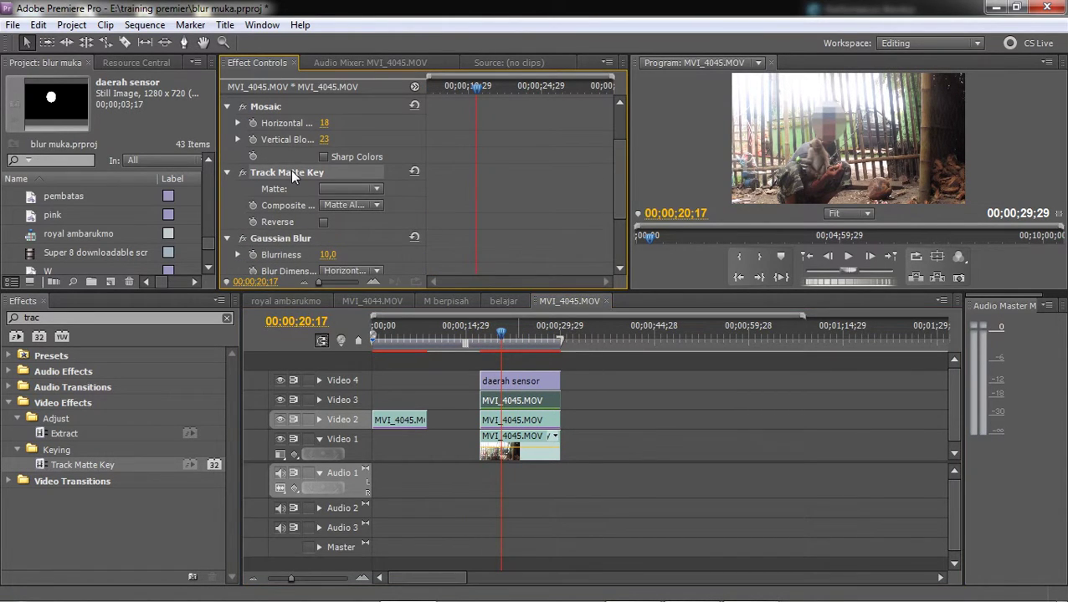
click(344, 189)
click(344, 187)
Deselect all clips, advance to 00;00;20;20, and enlarge the Program monitor over the timeline.
click(642, 379)
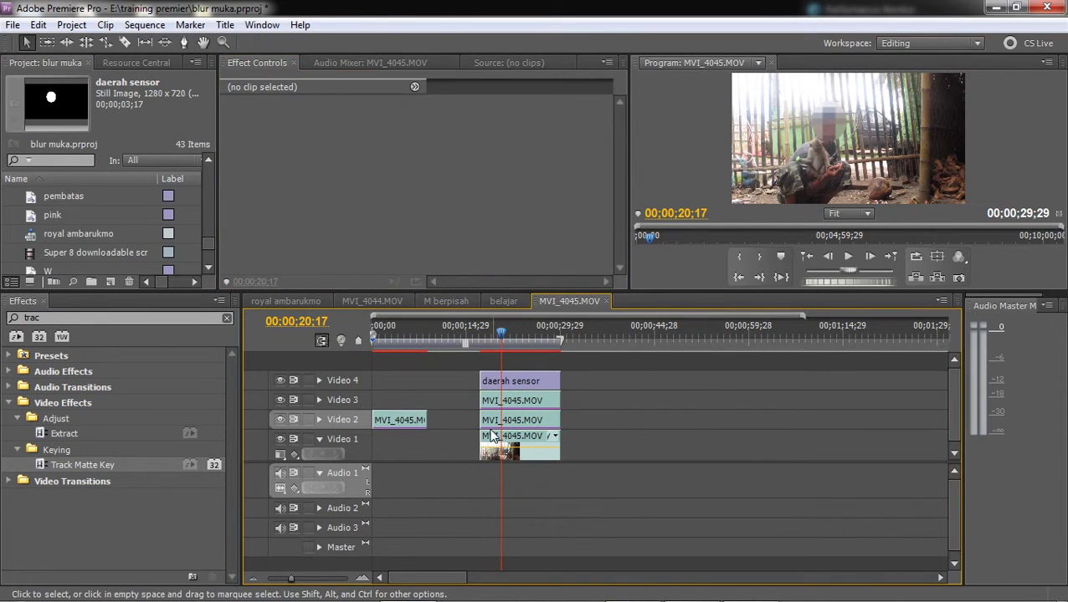
key(space)
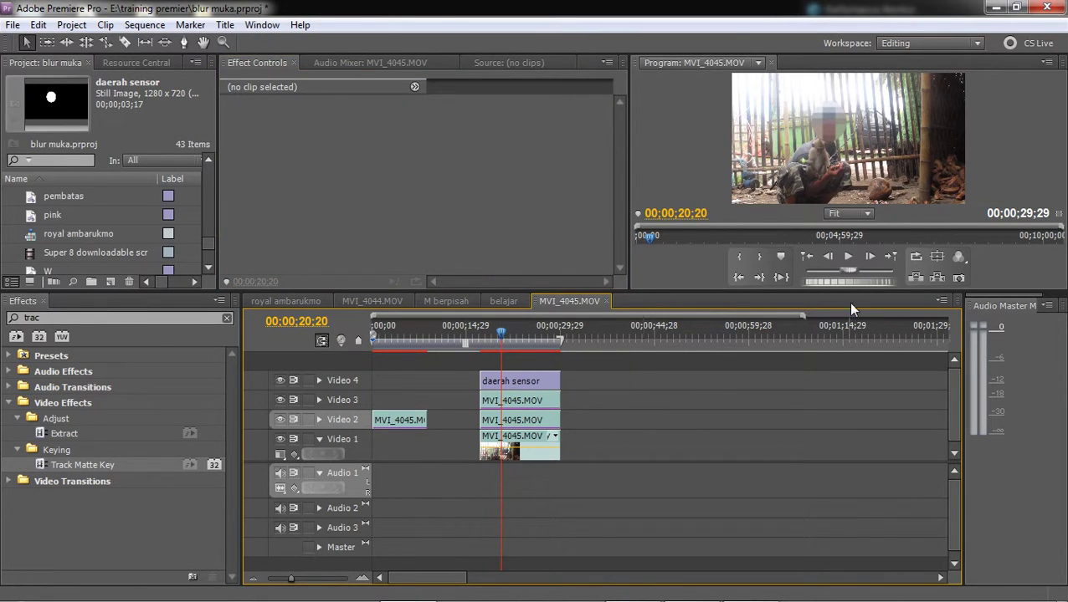
drag(849, 292, 818, 385)
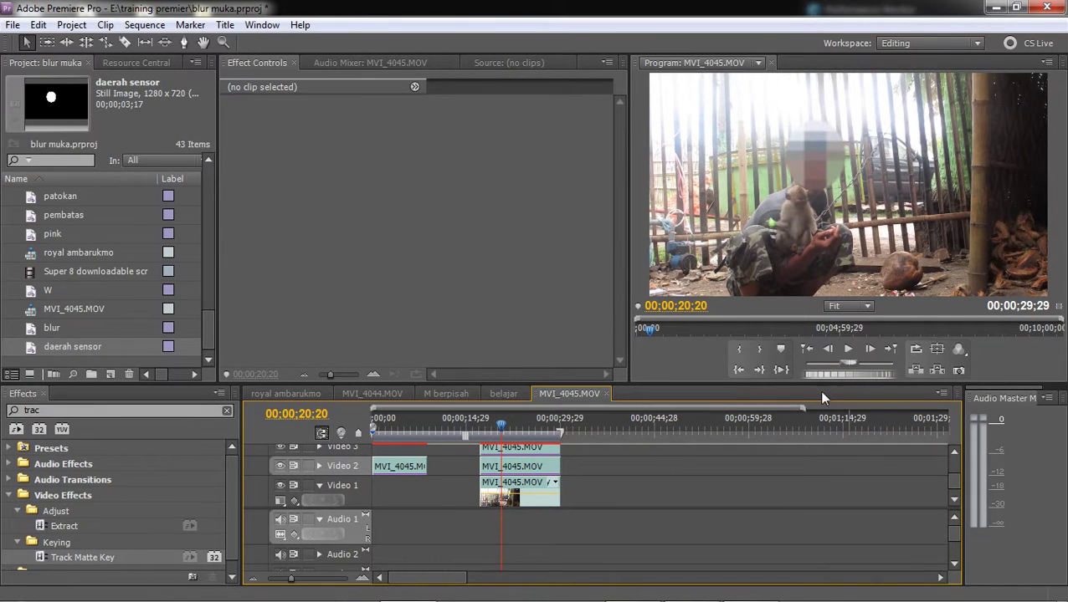
With daerah sensor selected, create a new title named 'sensor kelapa' and close the empty Titler.
click(954, 453)
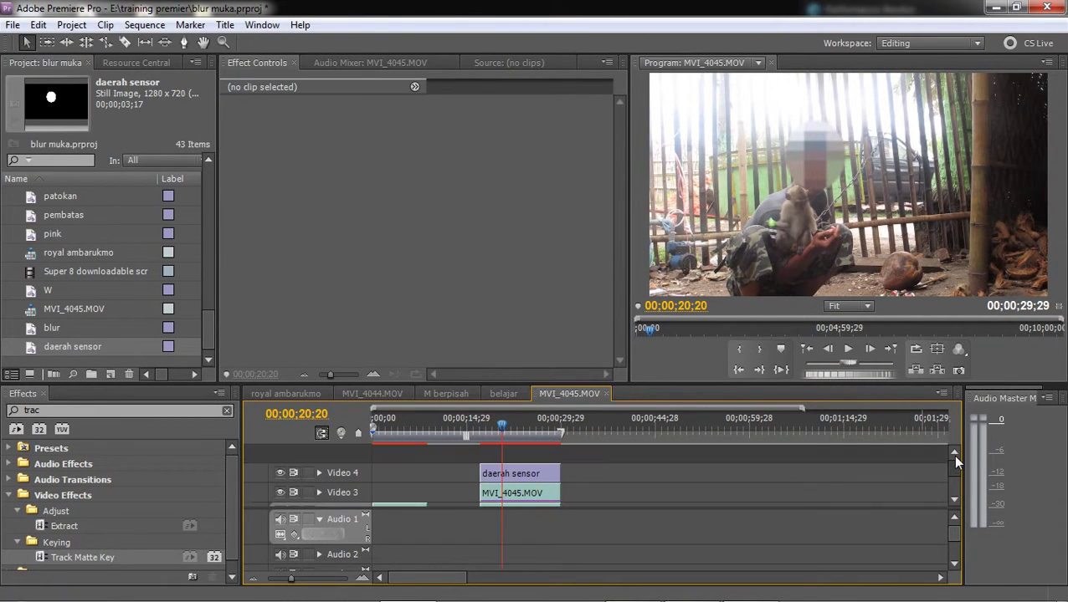
click(527, 473)
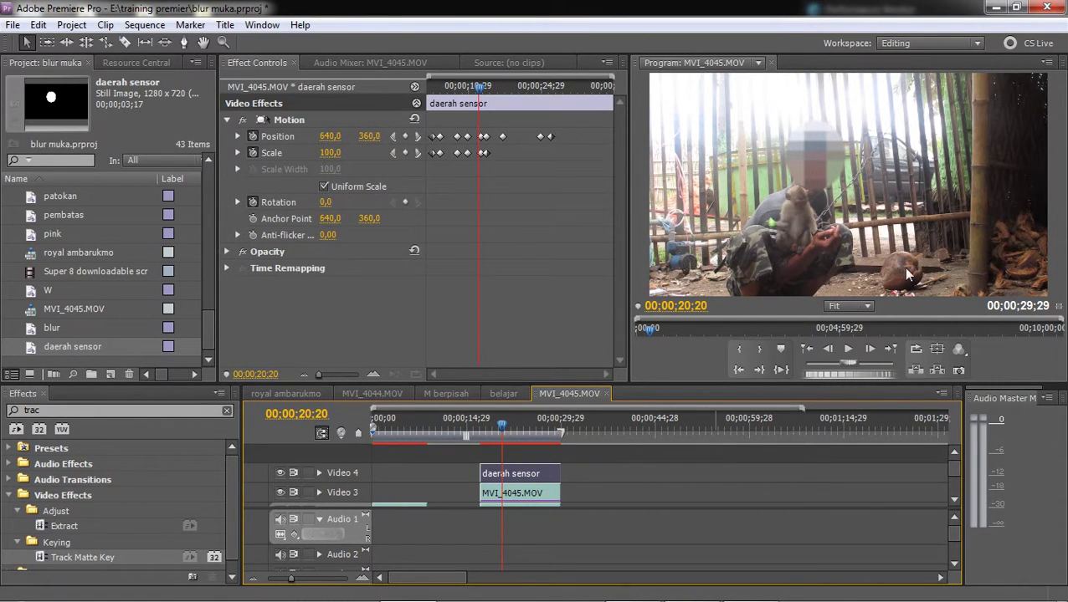
key(ctrl+t)
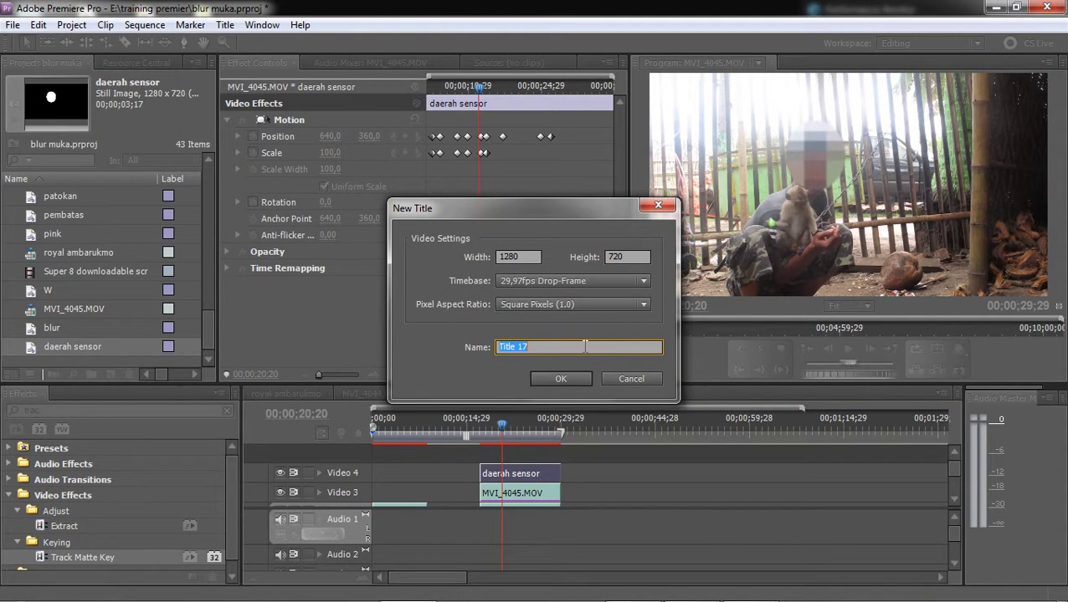
text(sensor kelapa)
key(Return)
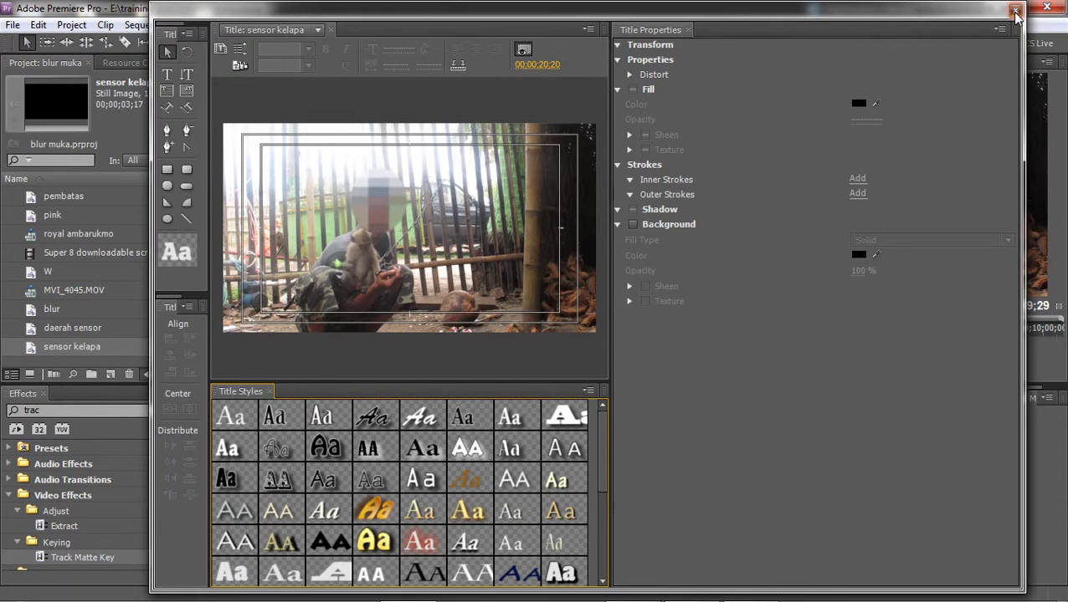
click(1015, 10)
Compare the daerah sensor and sensor kelapa items in the Project list.
click(50, 328)
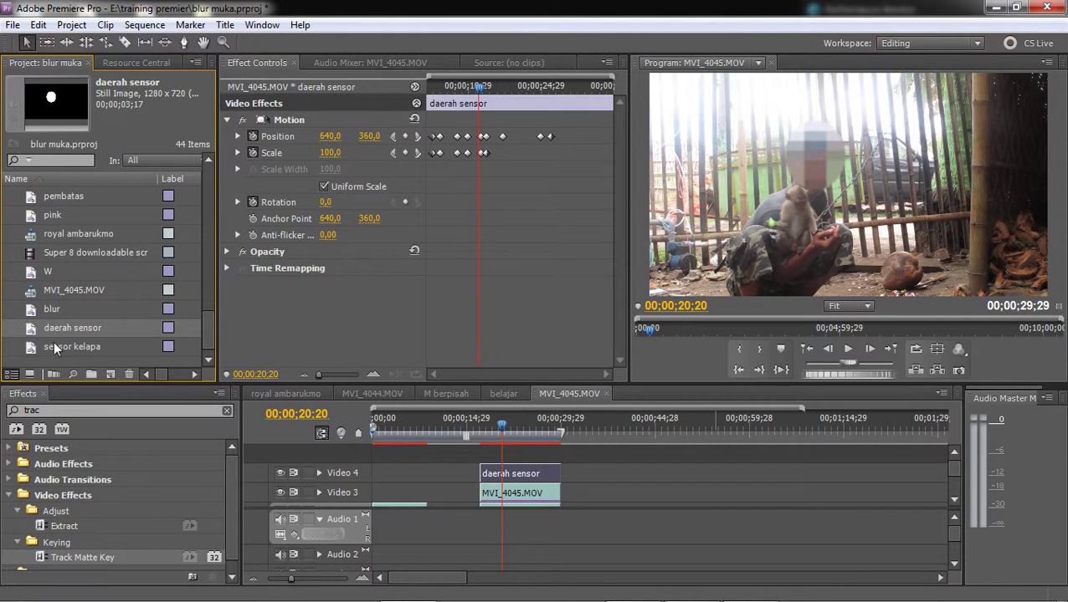
click(53, 343)
click(44, 334)
click(37, 344)
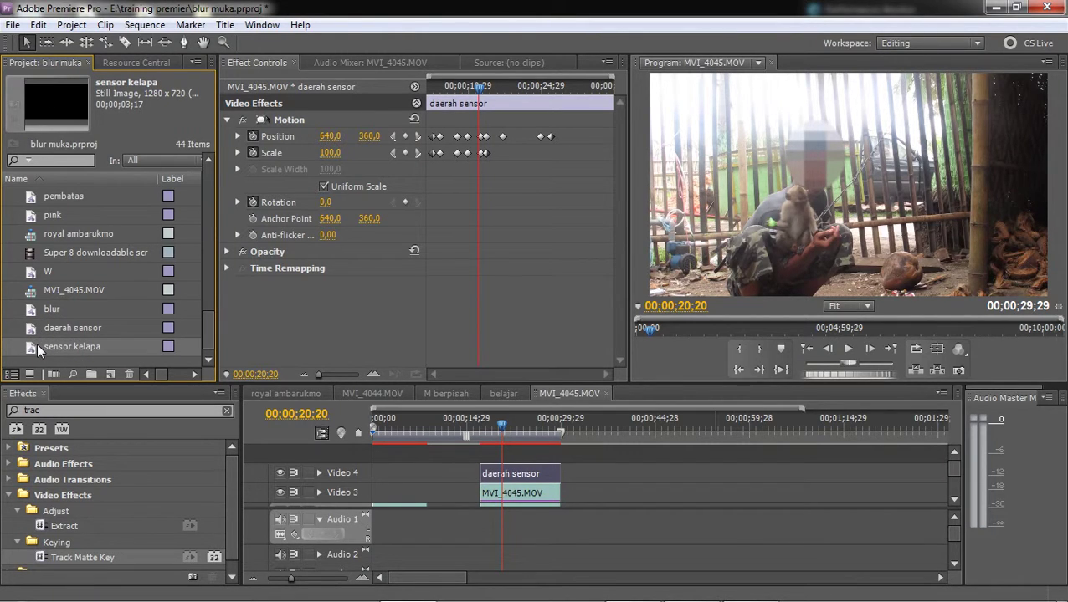
Remove a stray daerah sensor copy from Video 5 and place sensor kelapa there above daerah sensor.
click(39, 331)
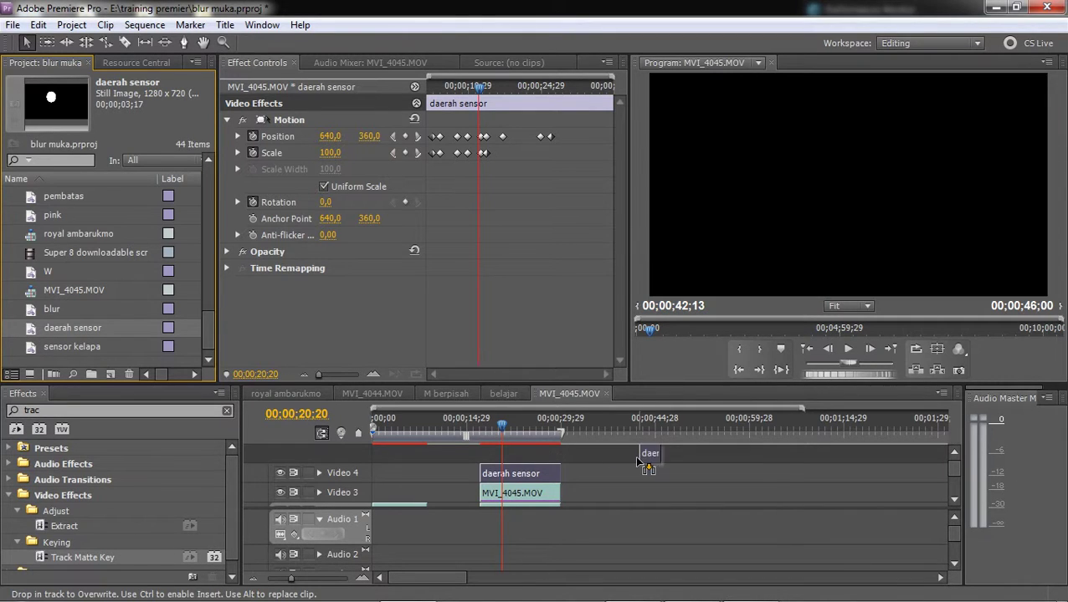
drag(39, 332, 532, 462)
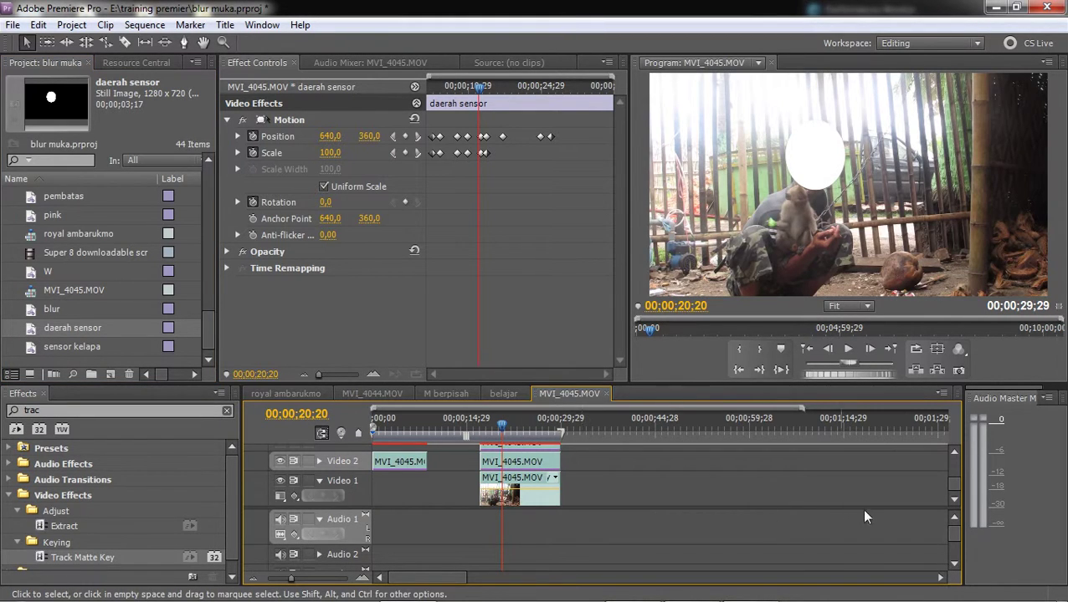
scroll(948, 476, up, 2)
scroll(951, 467, up, 1)
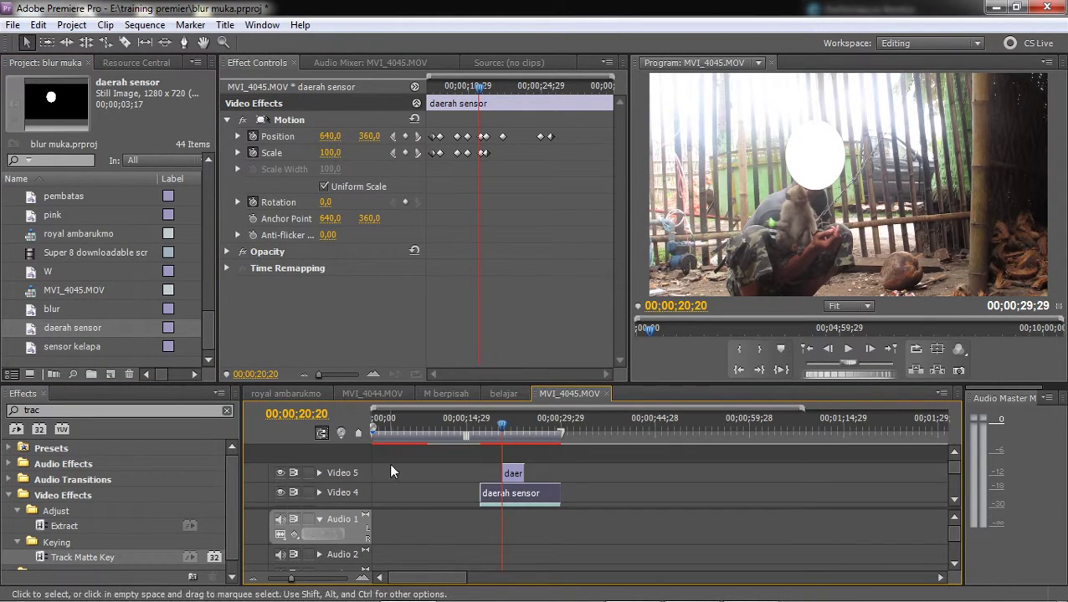
key(Delete)
mouse_move(72, 346)
mouse_down()
mouse_move(355, 393)
mouse_move(490, 473)
mouse_move(561, 473)
mouse_up()
In the sensor kelapa title, draw a white 179.6 × 179.6 ellipse over the coconut and close the Titler.
double_click(535, 472)
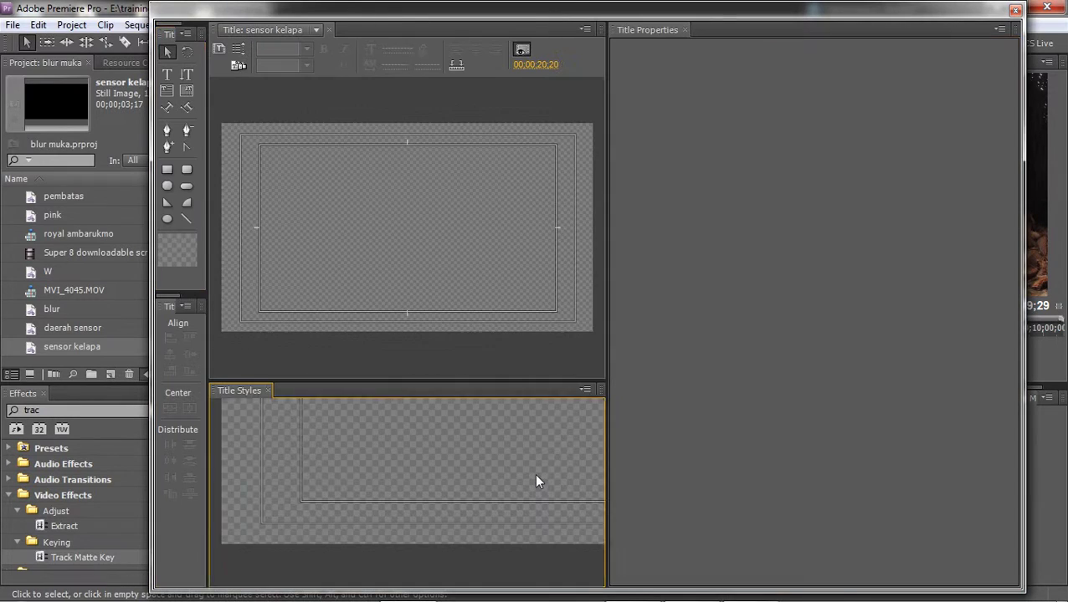
click(169, 188)
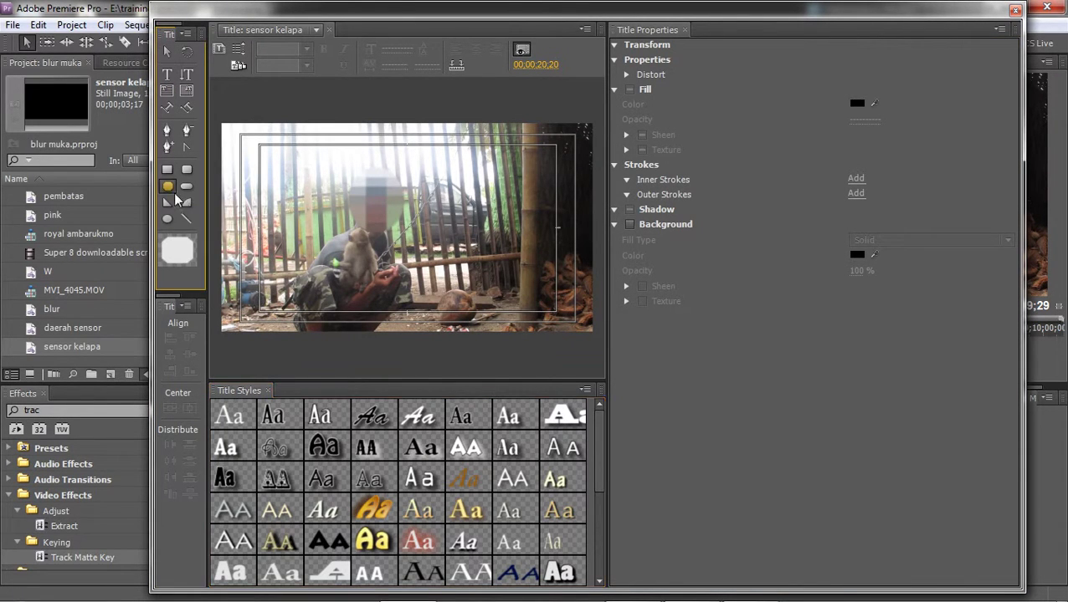
click(167, 219)
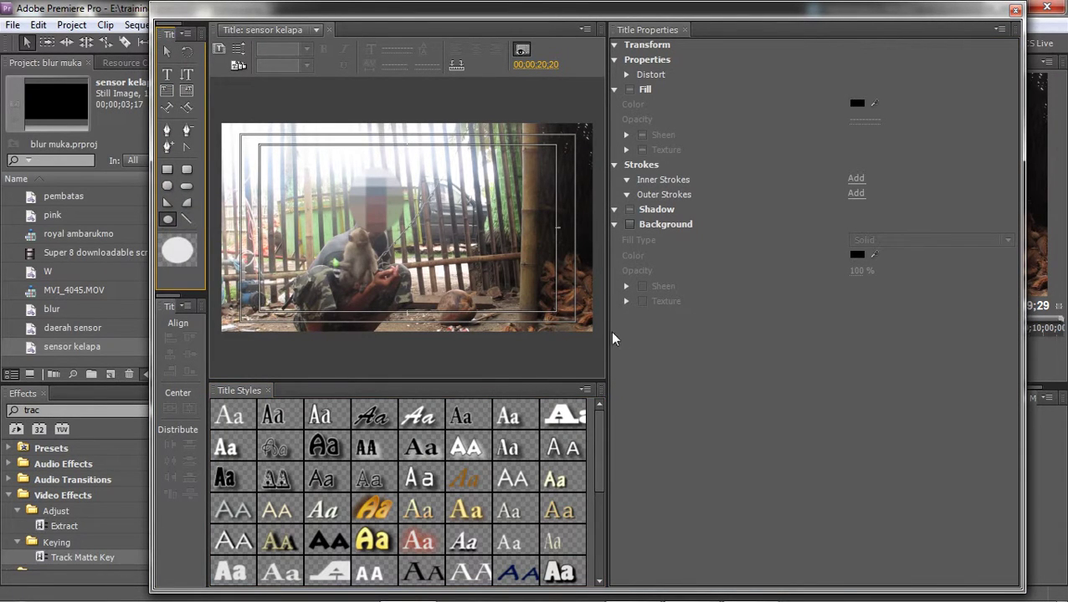
drag(430, 278, 481, 330)
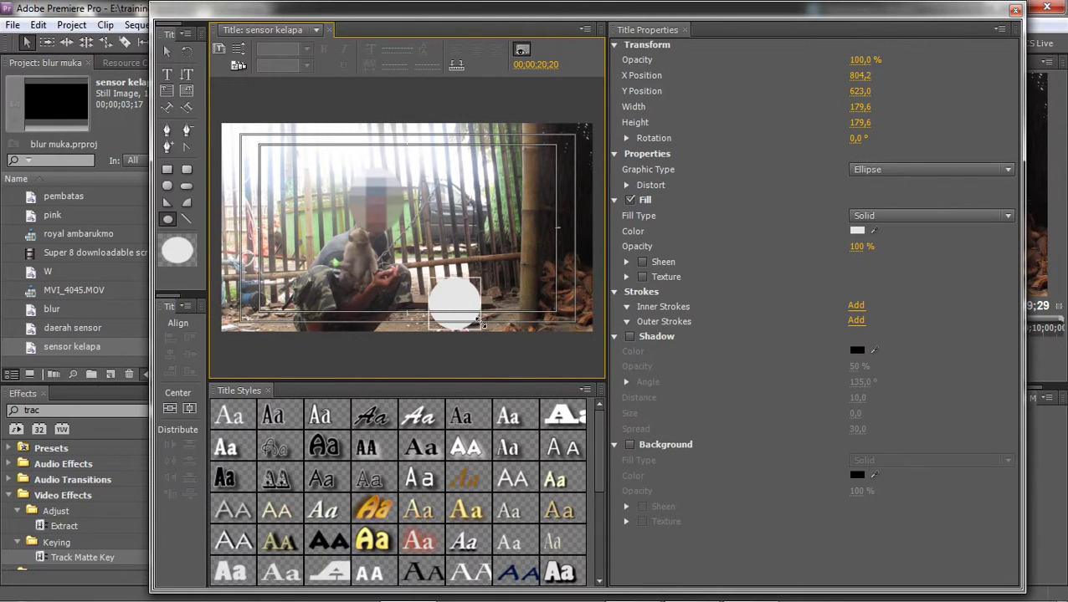
click(166, 52)
click(578, 360)
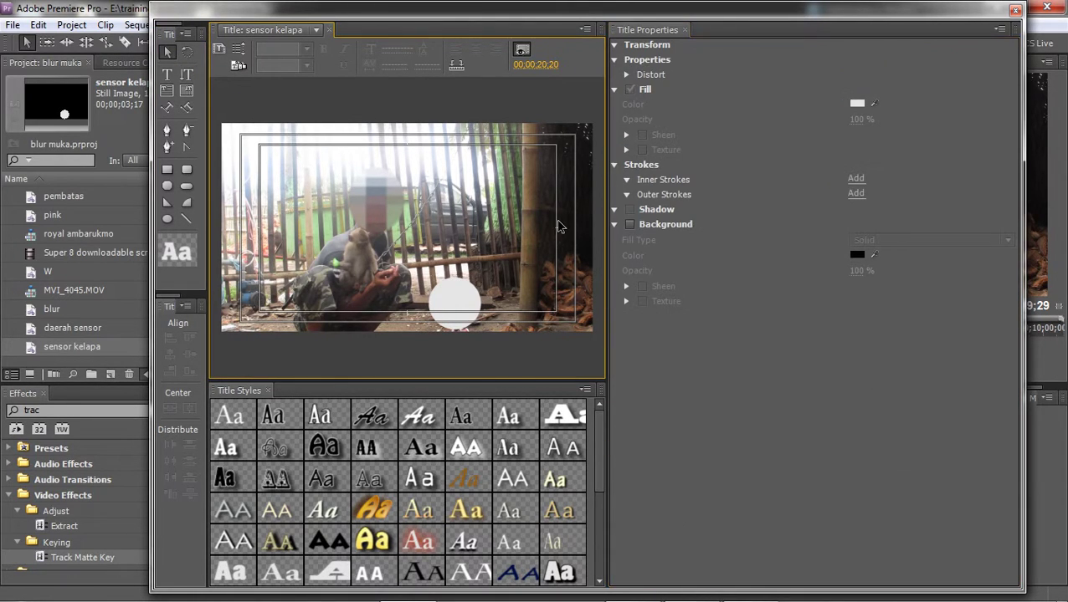
click(1015, 10)
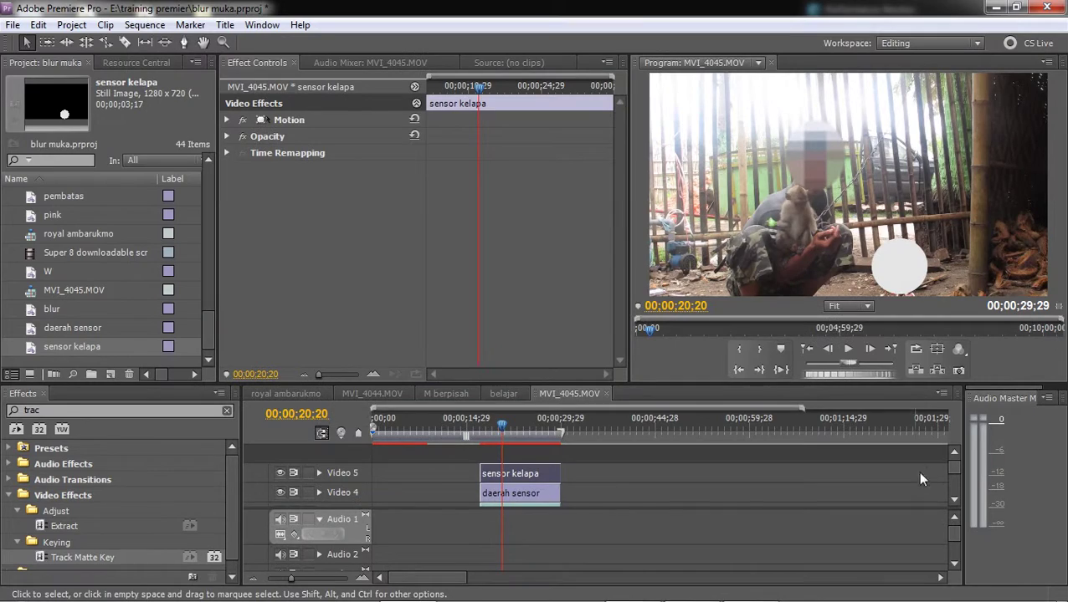
Set the Video 3 MVI_4045.MOV copy's Track Matte Key Matte to Video 5.
scroll(956, 474, down, 1)
click(494, 486)
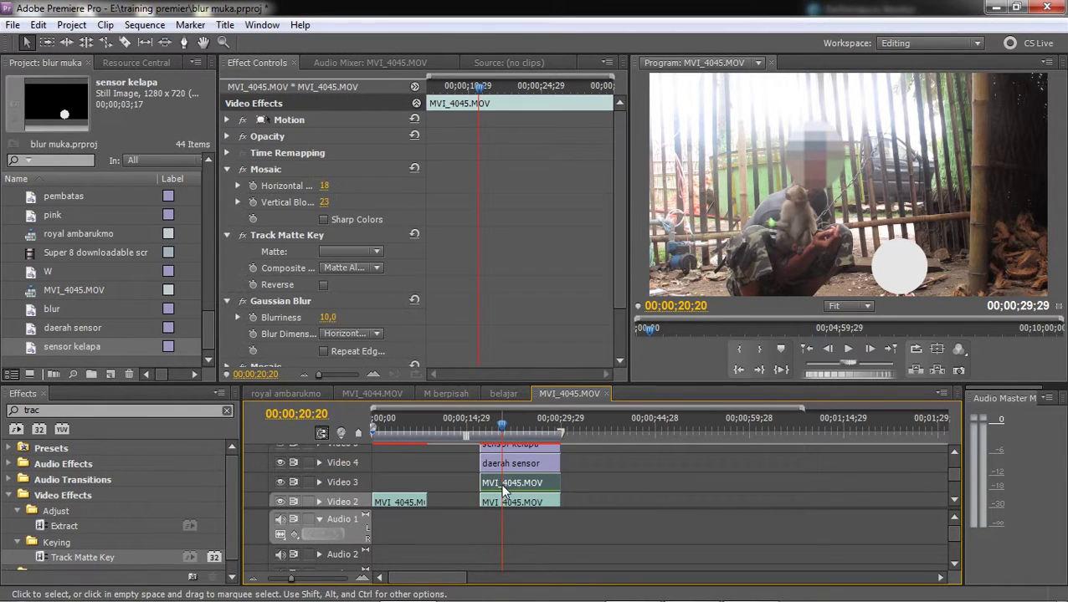
click(368, 252)
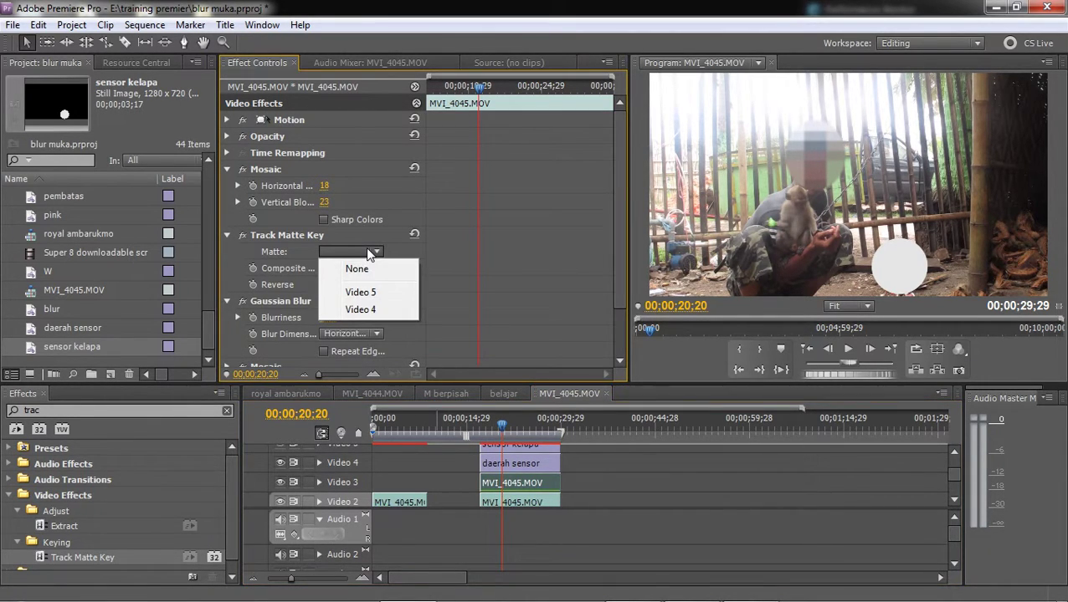
click(364, 292)
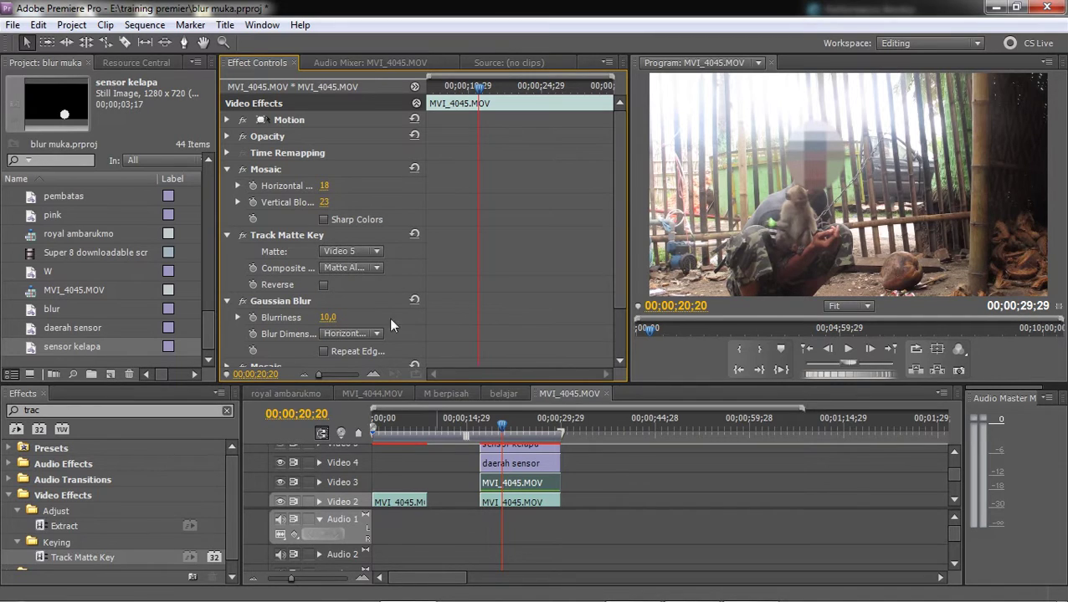
Resize the panels, inspect the stacked effects, and return the playhead to 00;00;19;10.
click(518, 484)
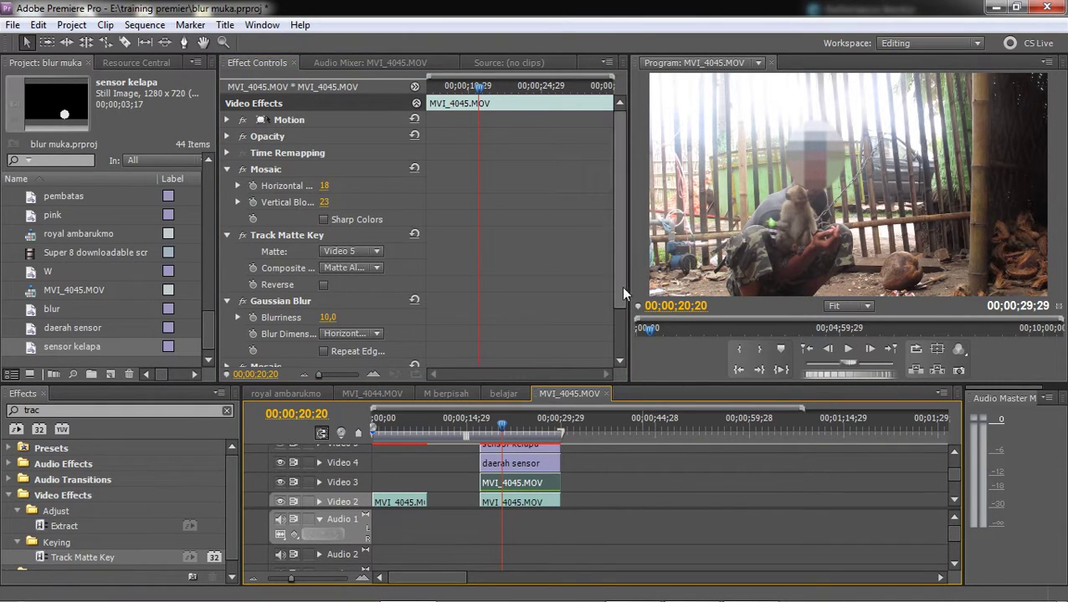
drag(623, 293, 618, 331)
drag(648, 383, 648, 347)
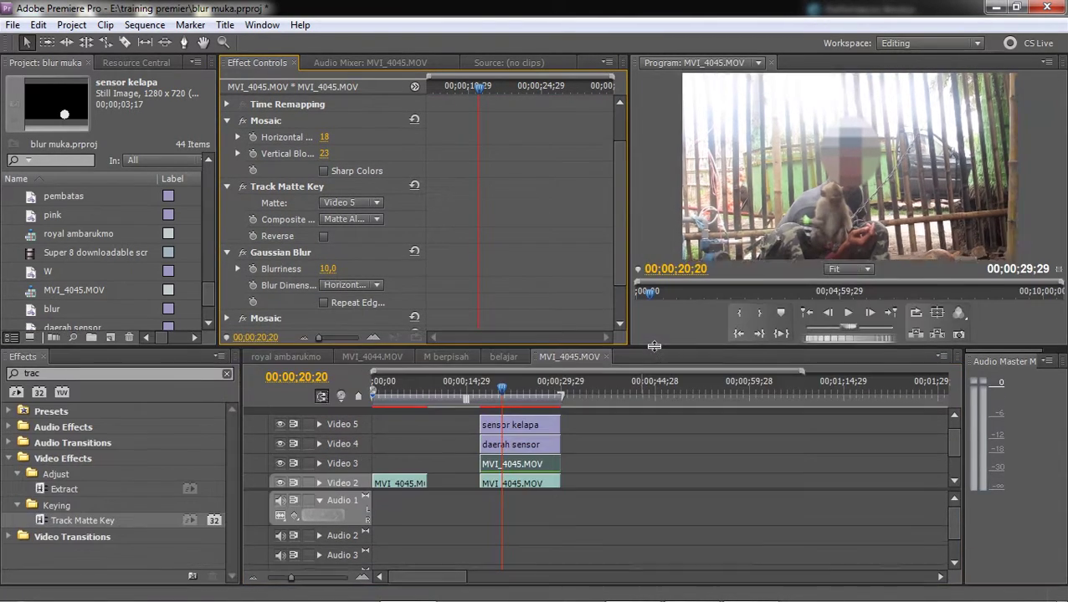
scroll(472, 294, down, 1)
scroll(471, 293, up, 1)
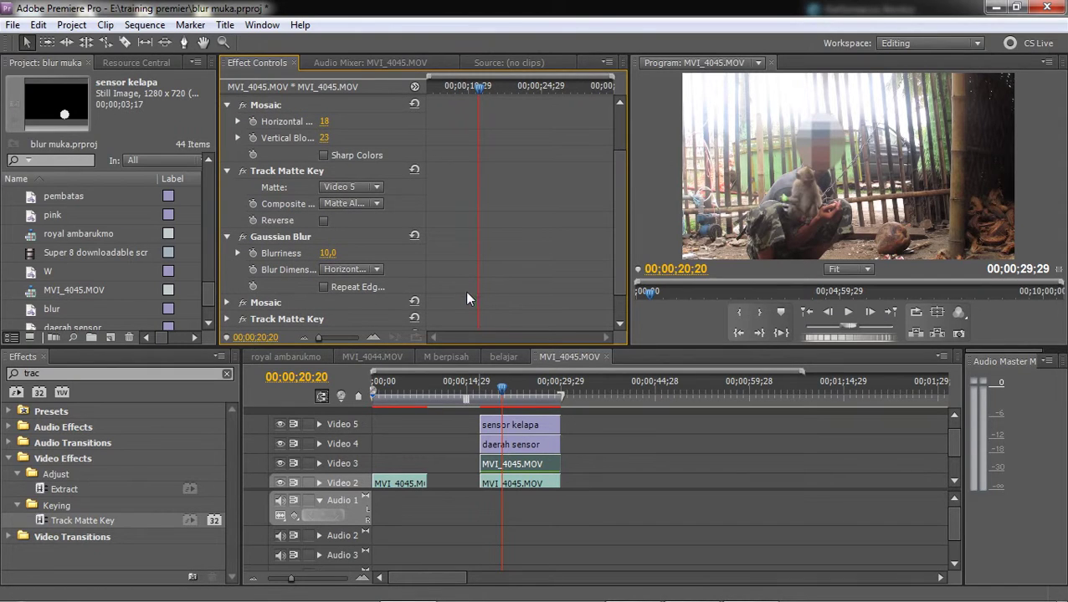
click(523, 466)
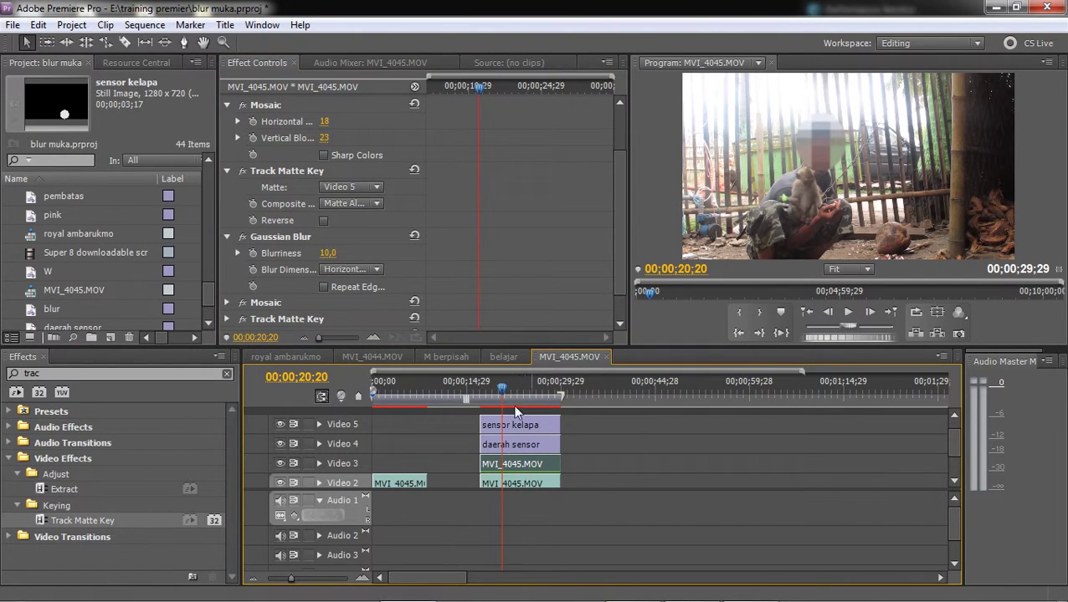
drag(502, 392, 494, 392)
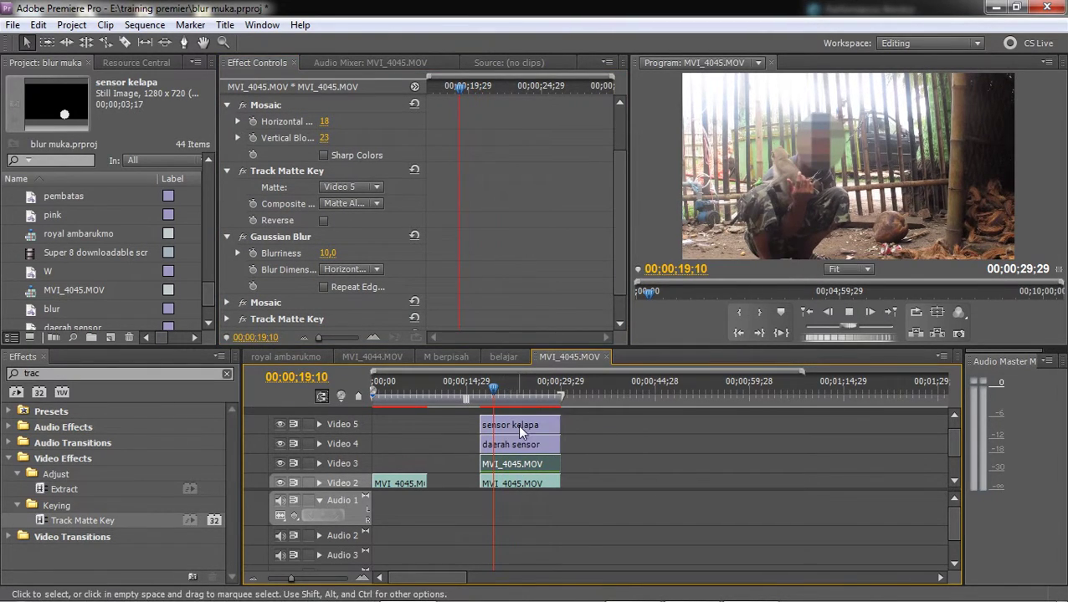
double_click(517, 424)
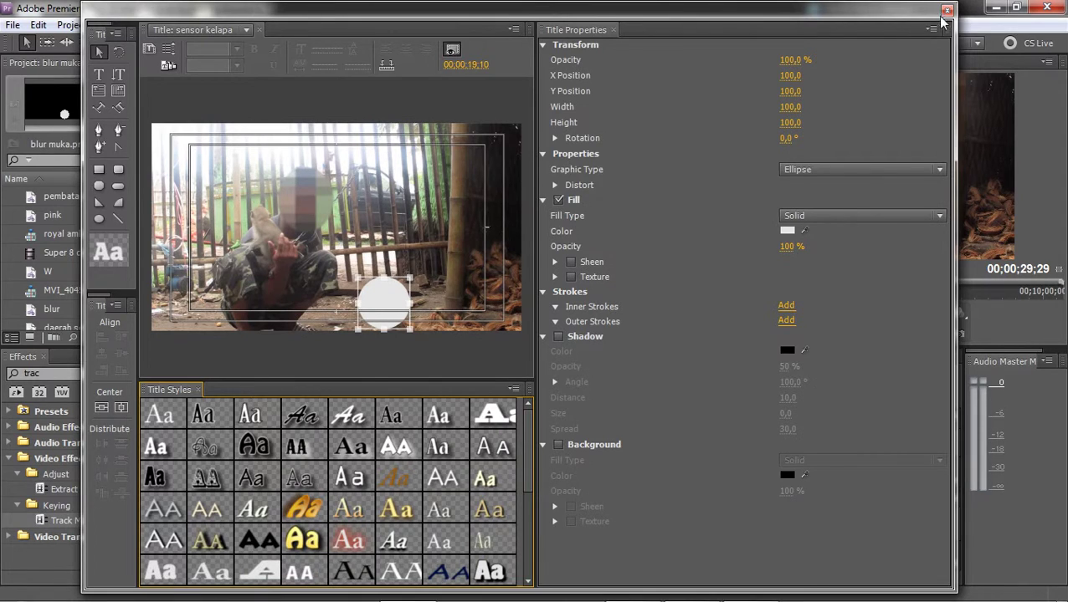
click(946, 10)
Toggle the Video 3 copy's Track Matte Key Matte to None and back to Video 5.
click(524, 463)
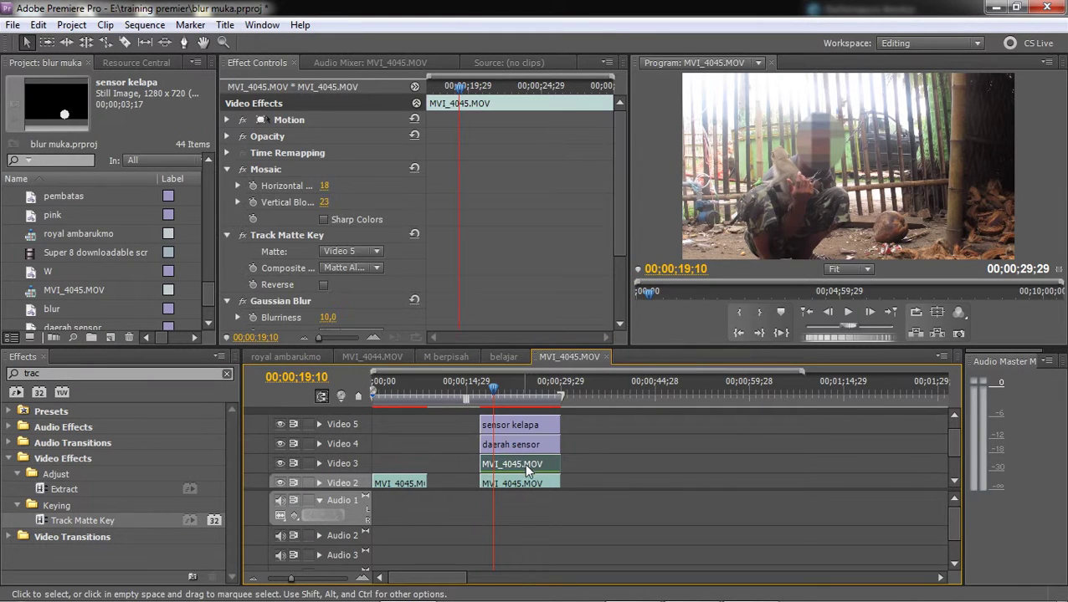
click(269, 171)
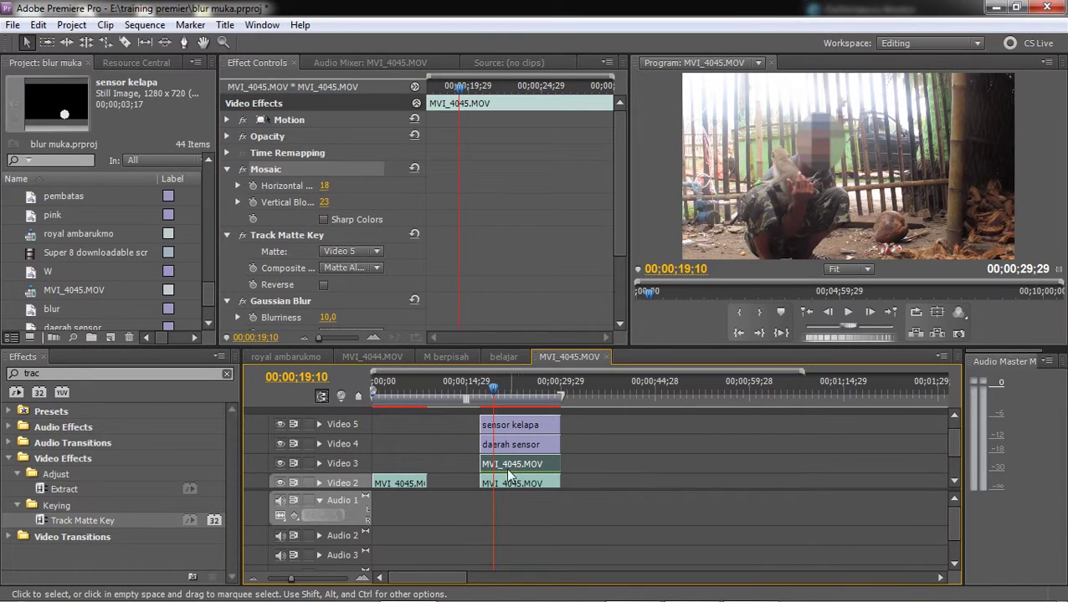
click(347, 252)
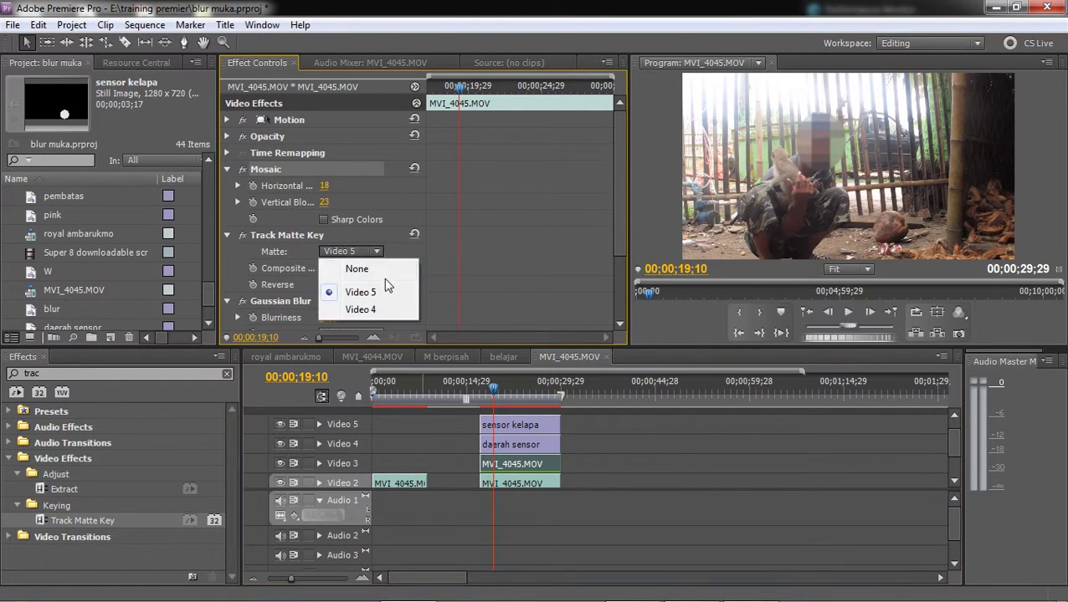
click(377, 272)
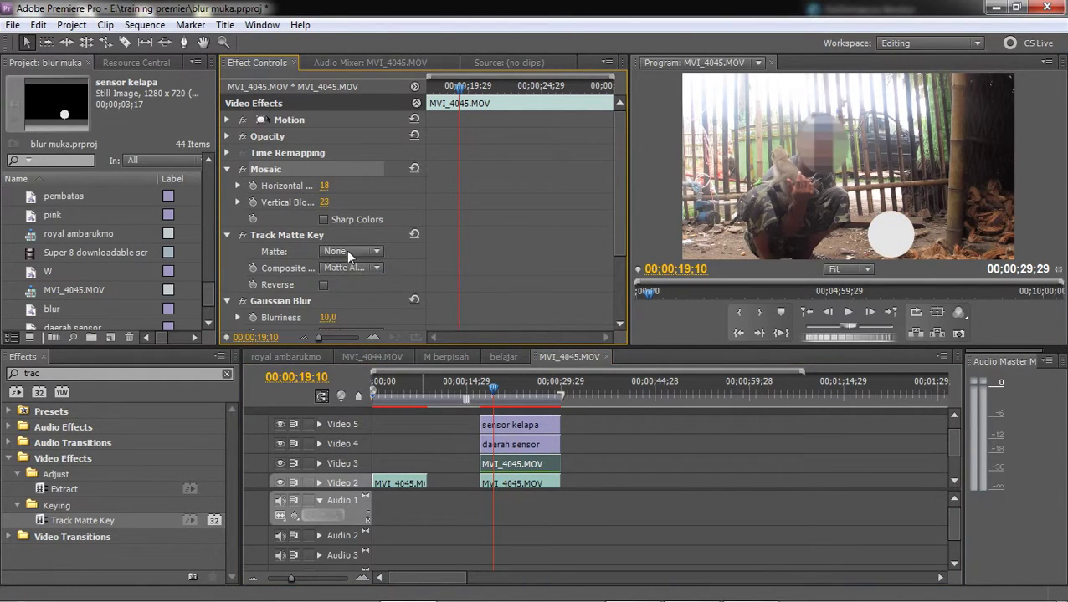
click(346, 251)
click(352, 294)
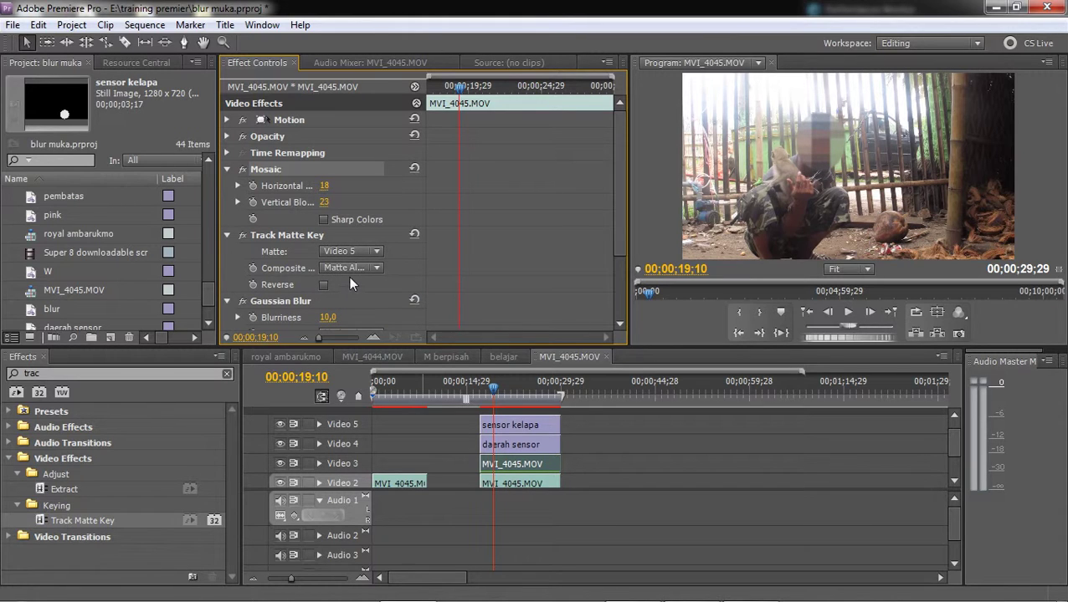
Collapse the effects and delete the duplicate Track Matte Key, Gaussian Blur and Mosaic effects.
click(224, 169)
click(226, 185)
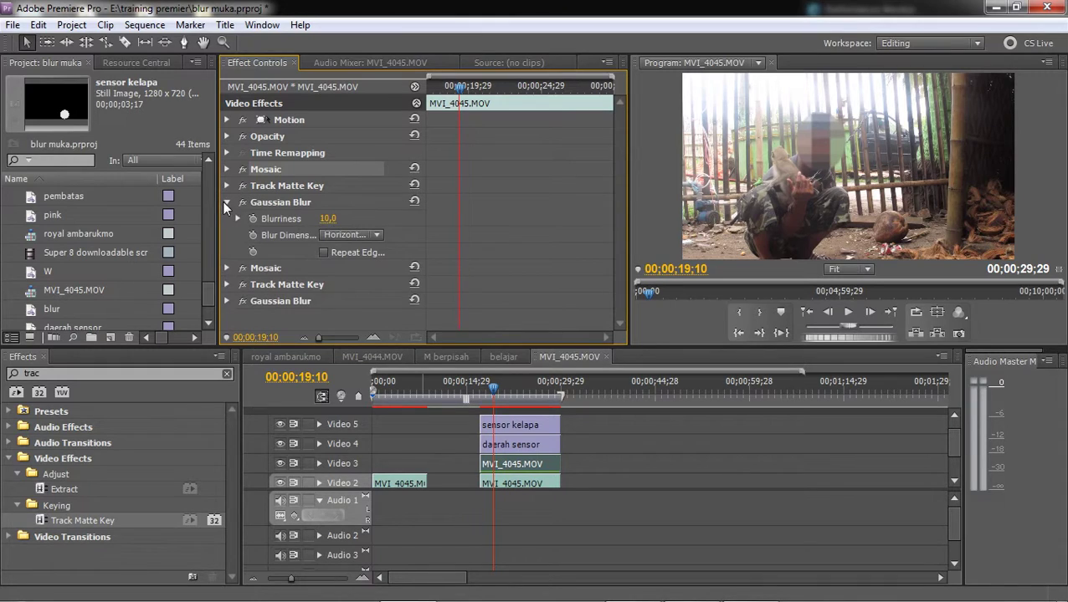
click(224, 202)
click(276, 235)
ctrl+click(288, 252)
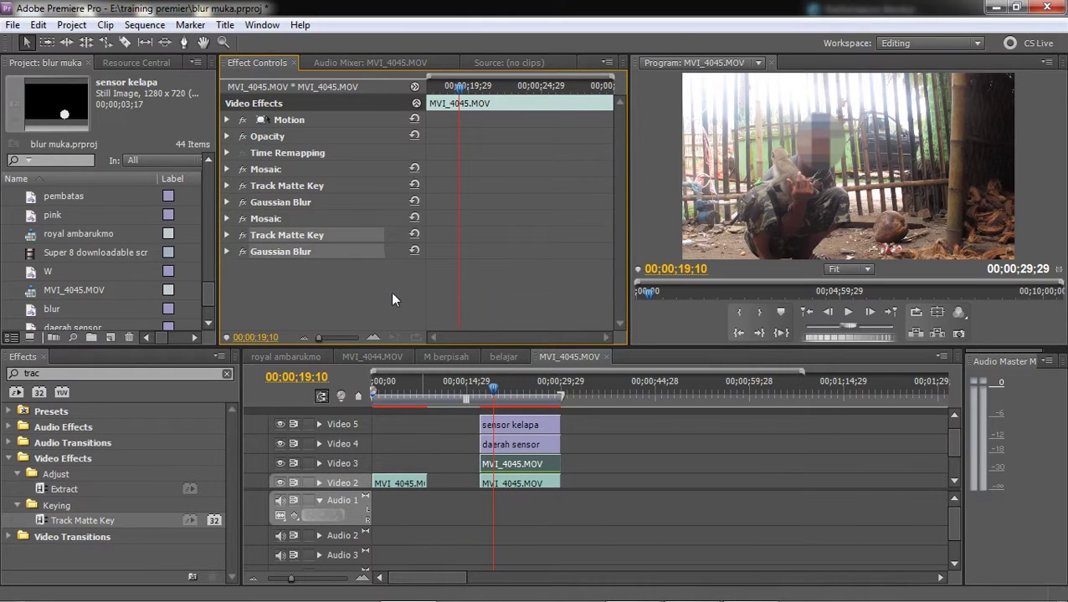
key(Delete)
click(263, 220)
key(Delete)
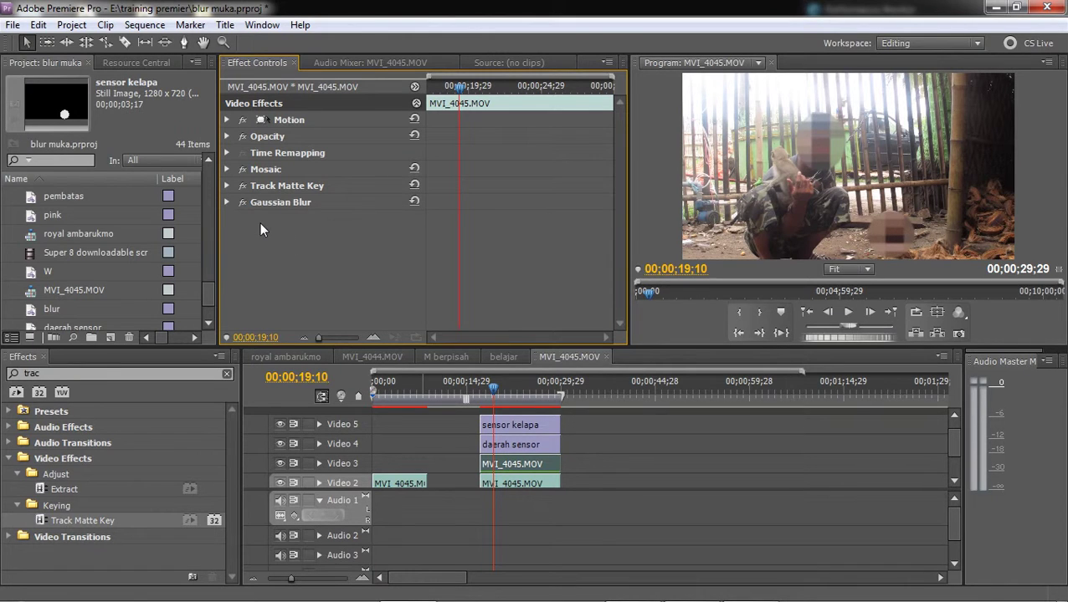
Play back from 00;00;18;14 and again from 00;00;22;10 to preview the pixelated face and coconut.
click(299, 207)
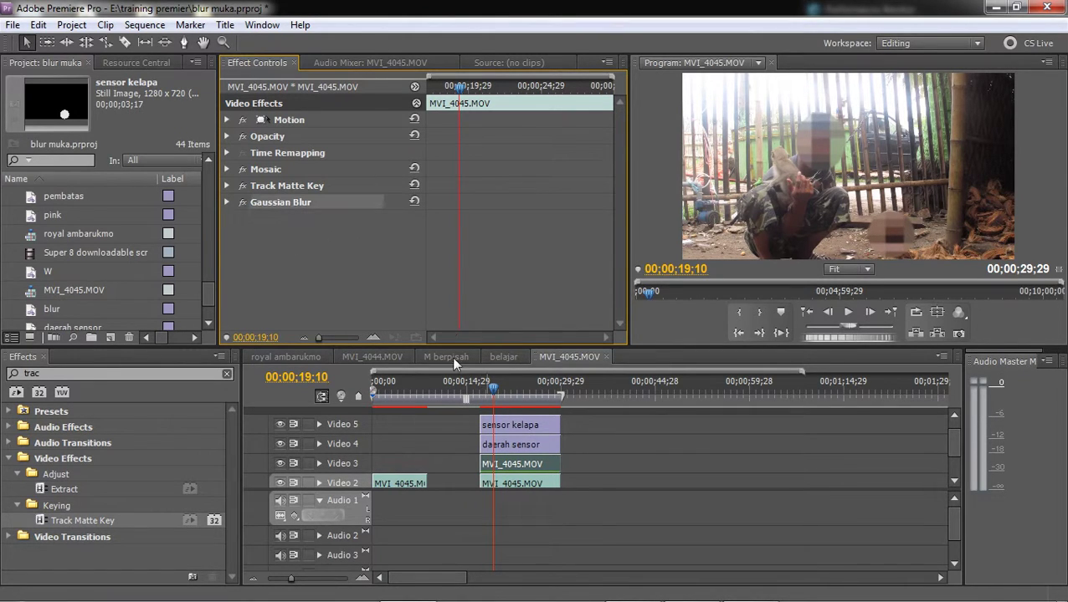
click(479, 398)
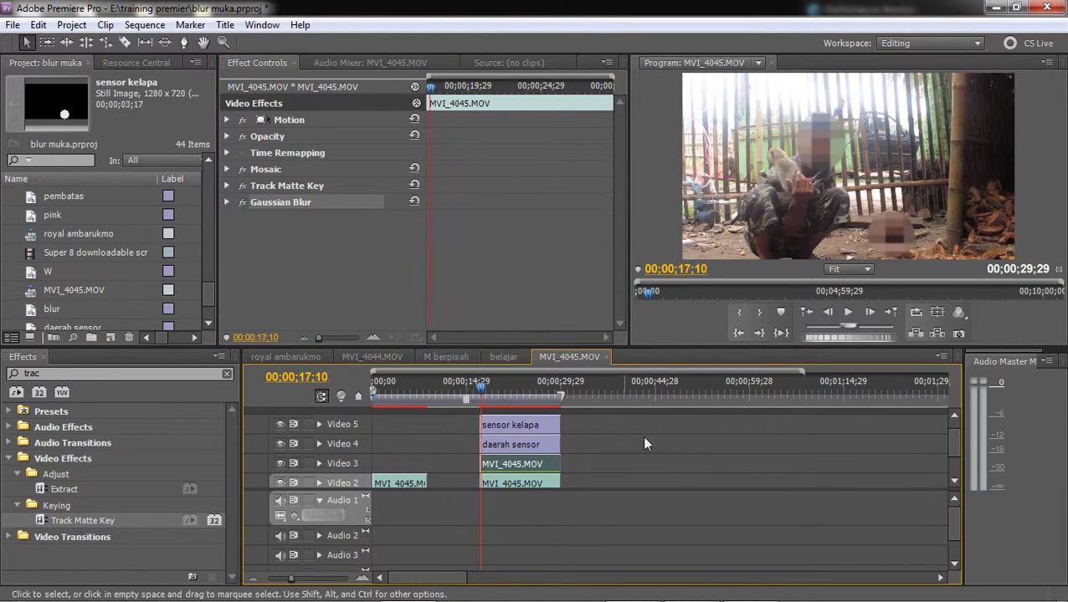
click(494, 390)
click(489, 390)
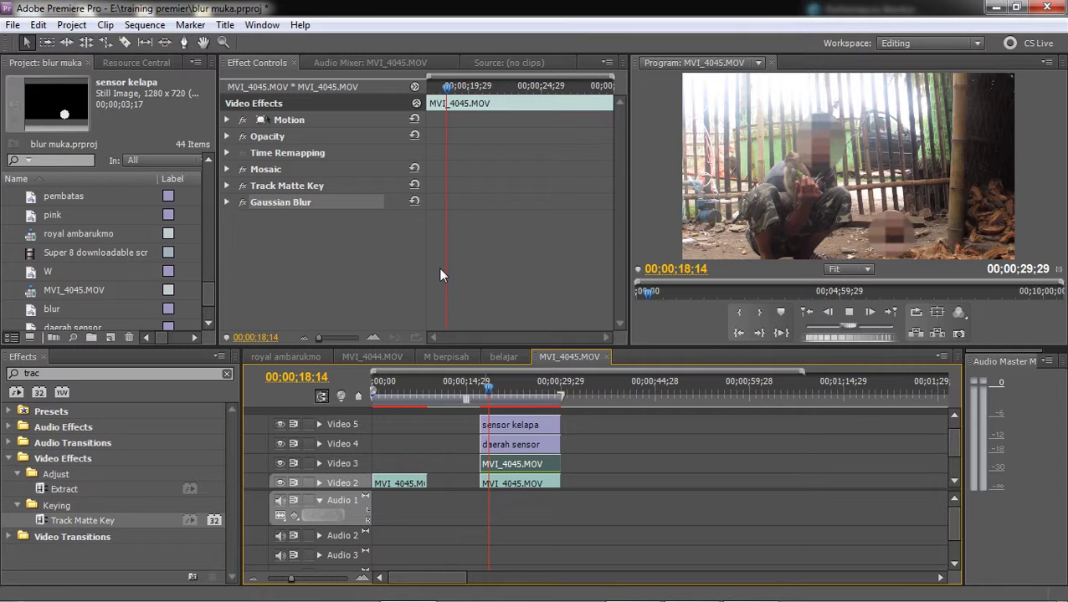
key(space)
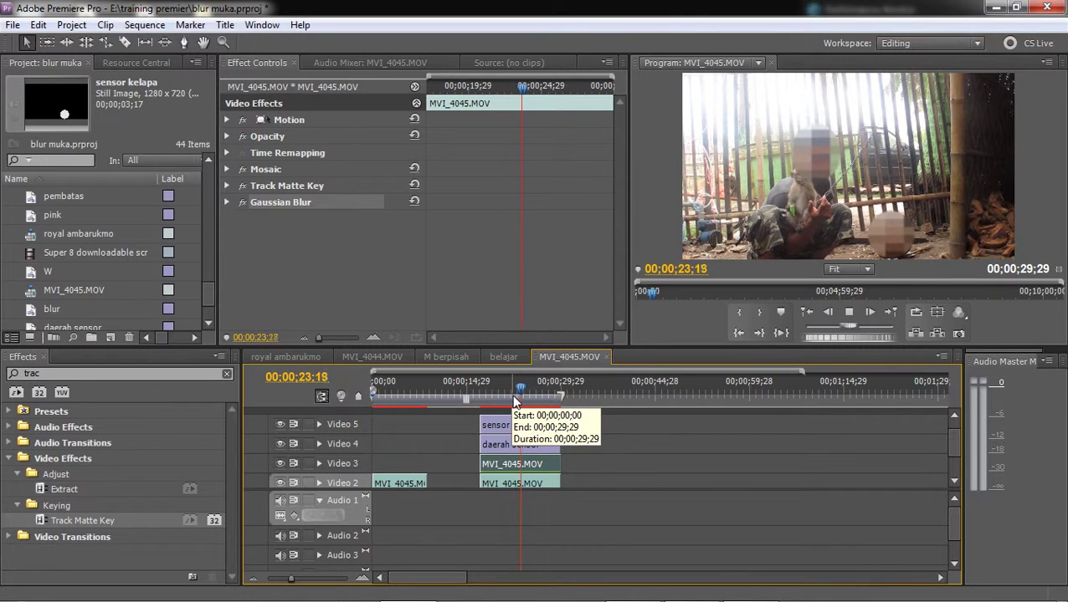
key(space)
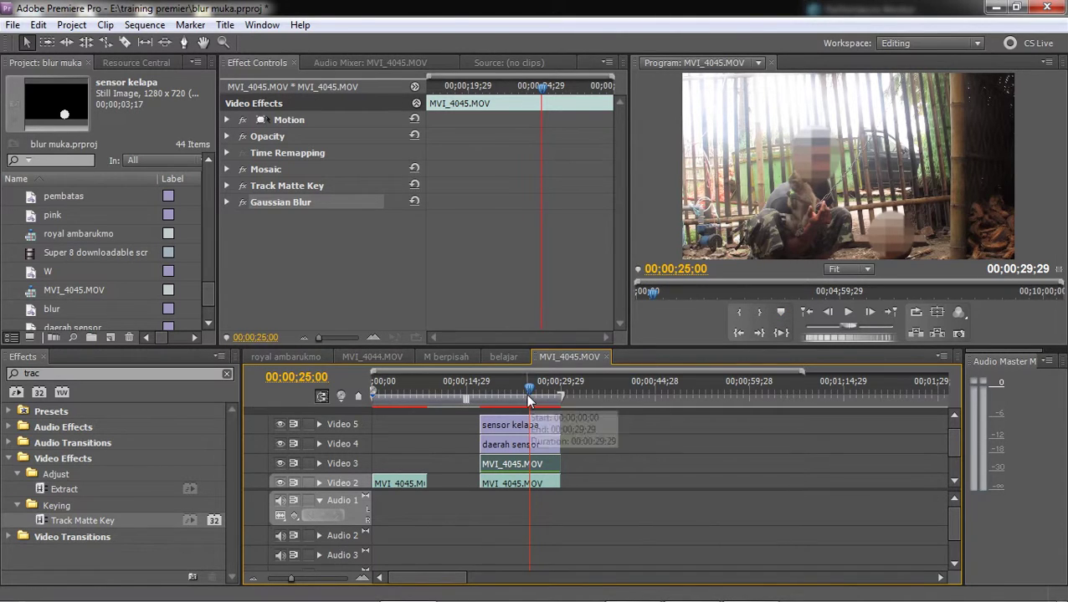
drag(527, 392, 512, 392)
key(space)
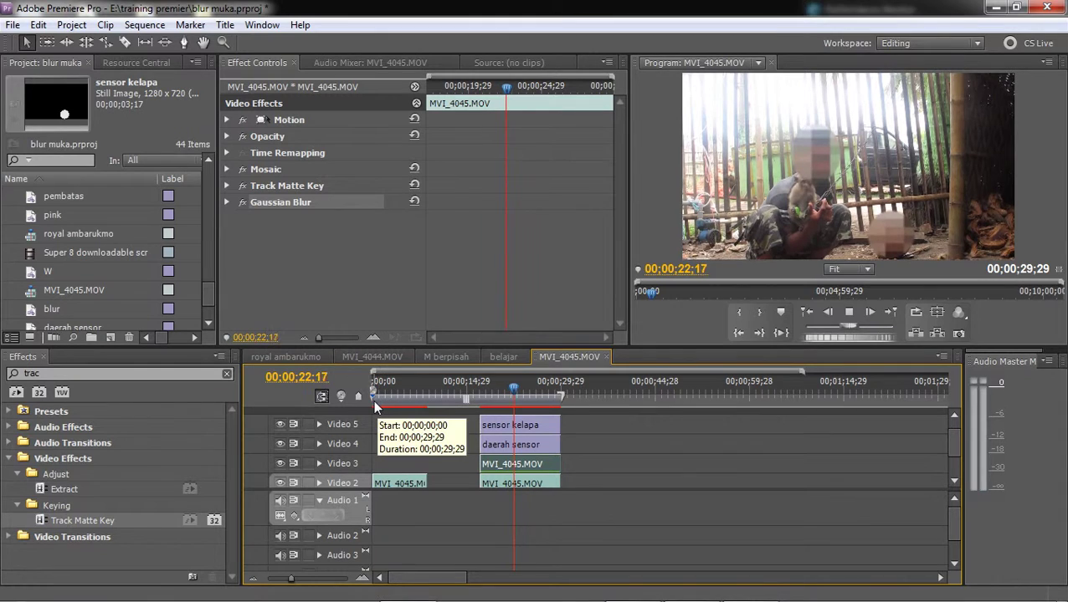
Start the work area at 00;00;17;03, replay the censored section, and switch to Camtasia Studio.
drag(373, 400, 481, 402)
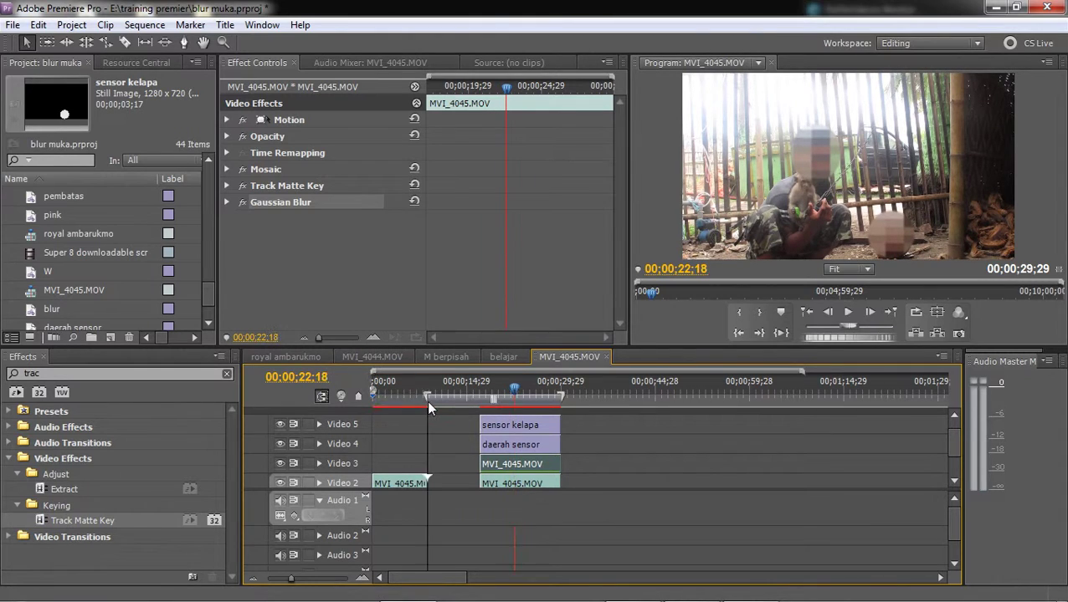
click(496, 404)
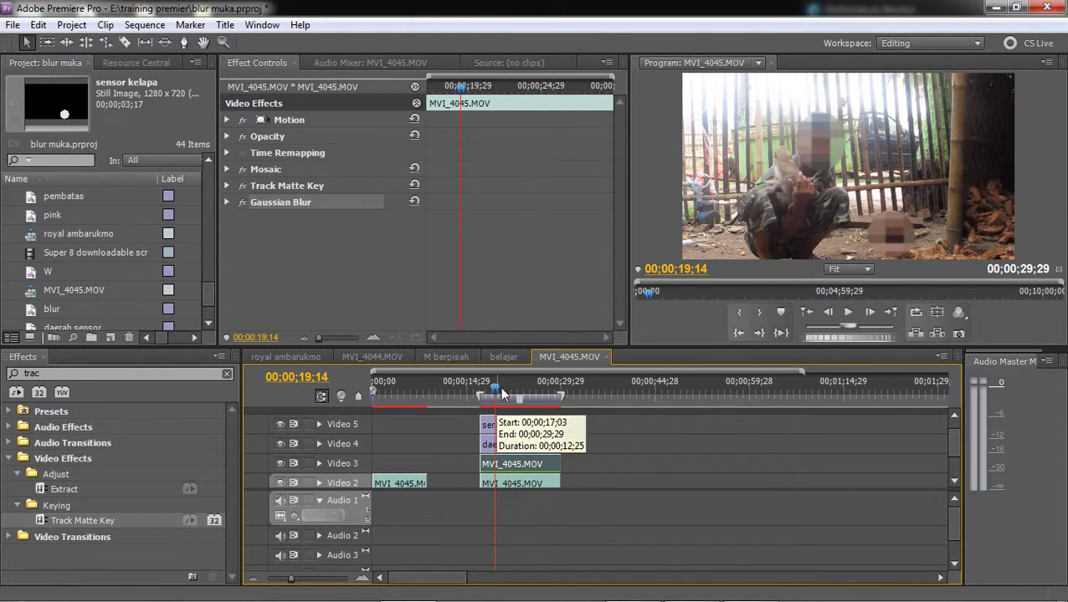
mouse_move(510, 393)
mouse_down()
mouse_move(526, 393)
mouse_move(505, 395)
mouse_up()
key(space)
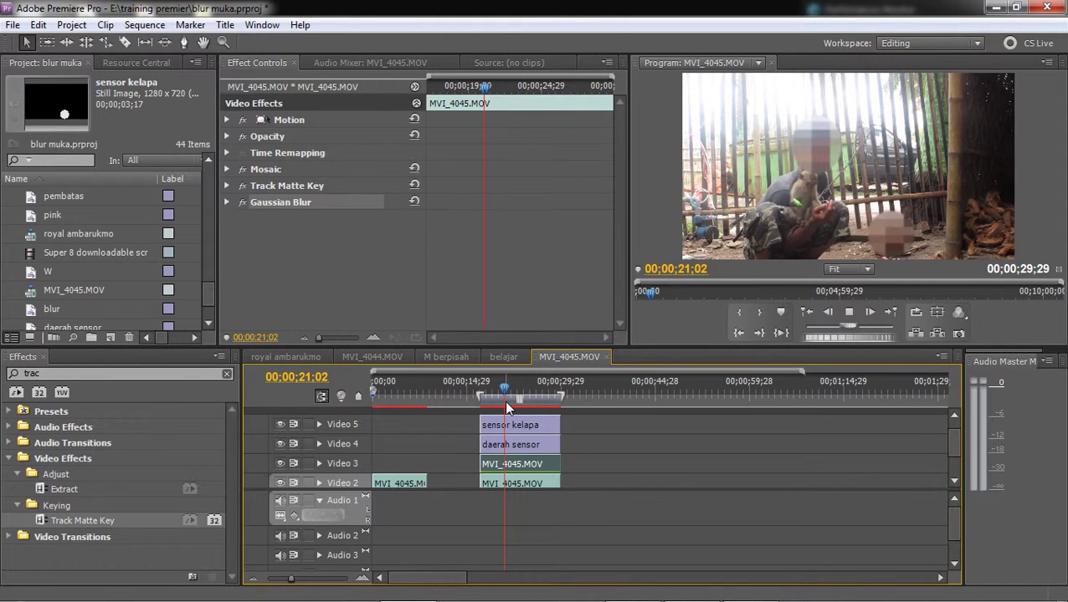
mouse_move(267, 599)
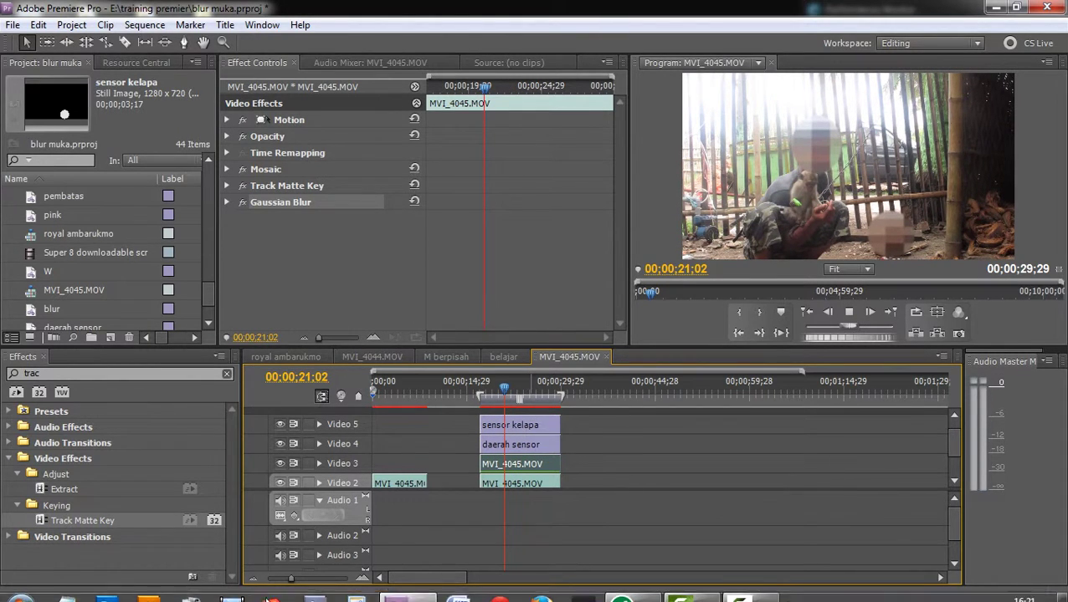
click(682, 599)
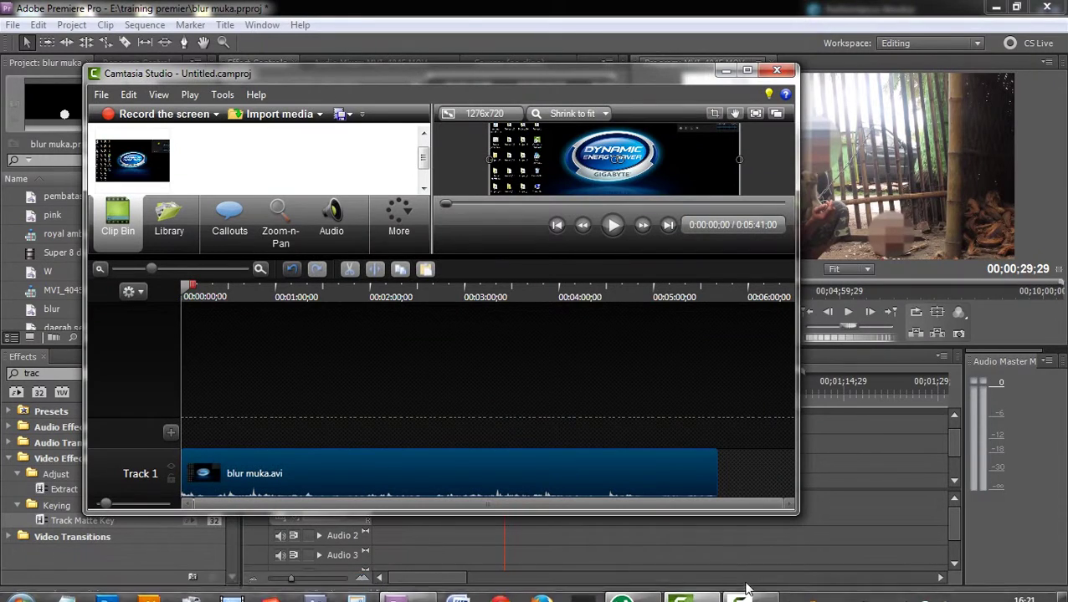